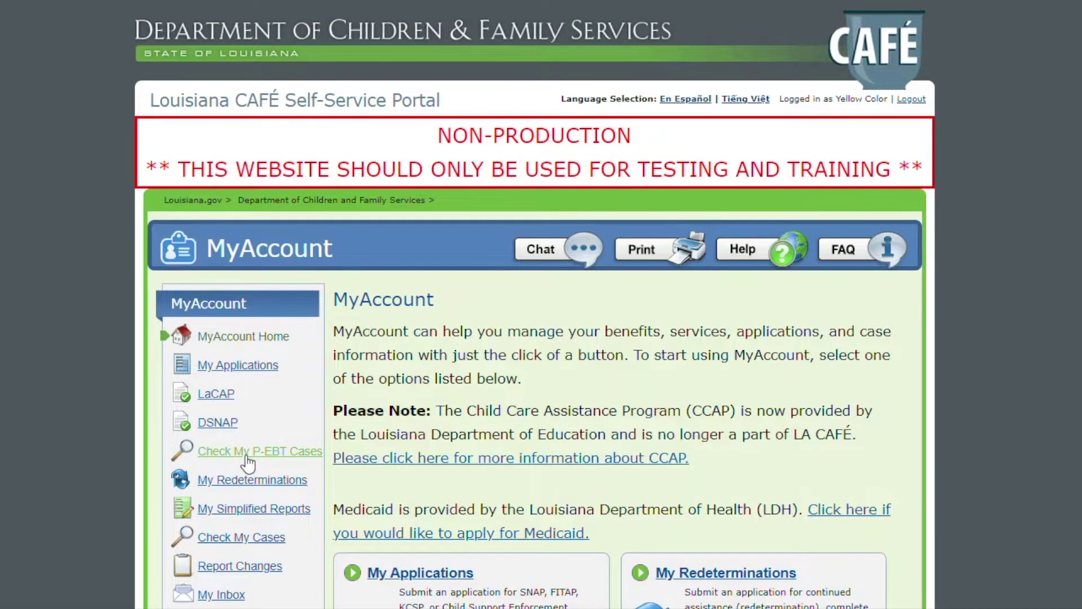
# - Go to Check My P-EBT Cases and open the form for linking a new P-EBT case
pyautogui.scroll(-10, 944, 421)
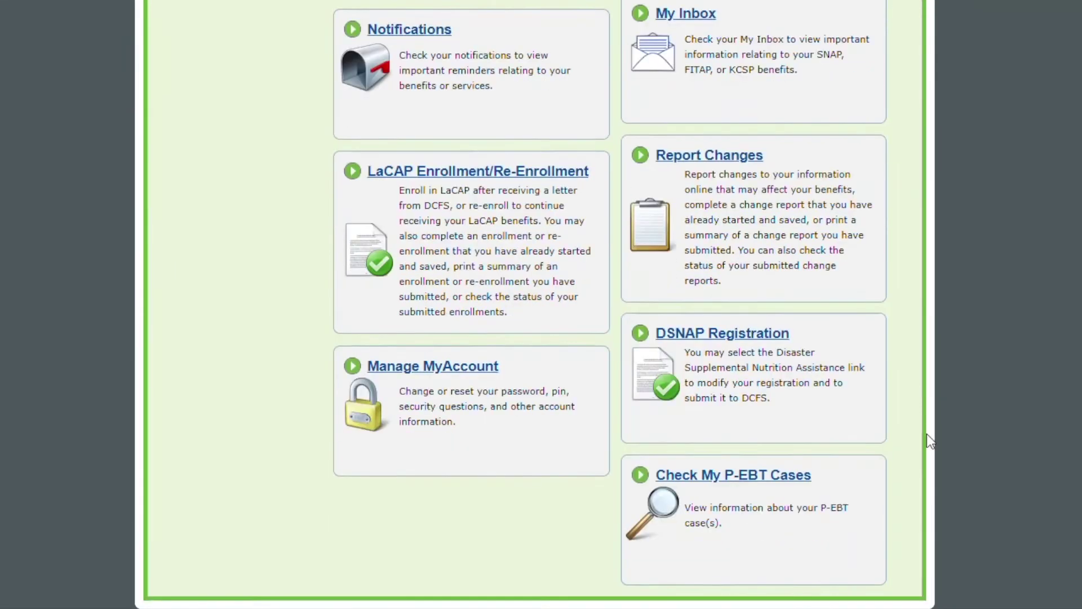
pyautogui.click(690, 454)
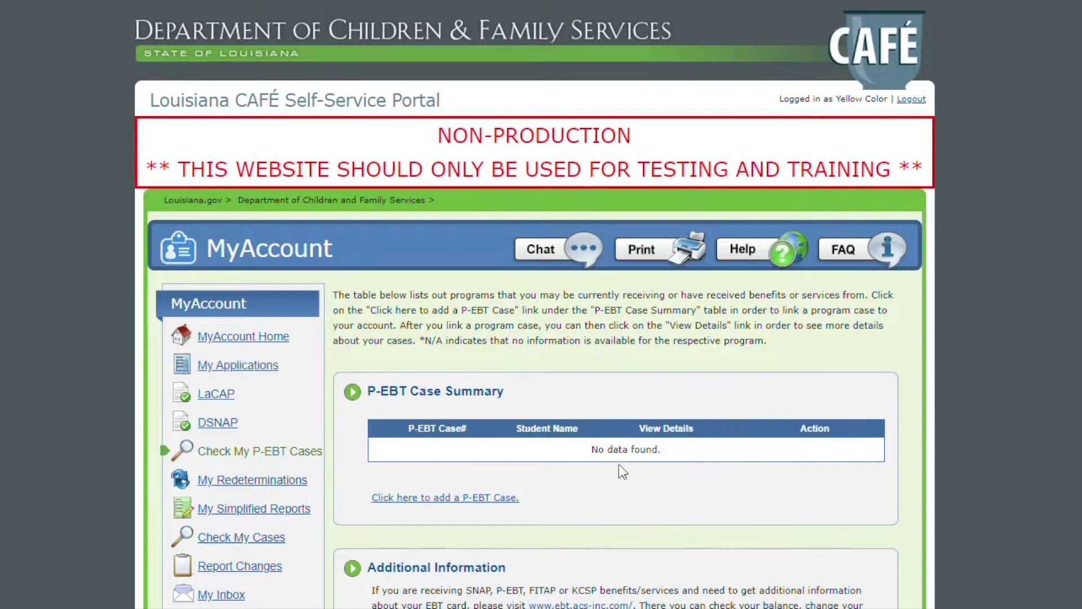
pyautogui.click(455, 498)
pyautogui.click(532, 448)
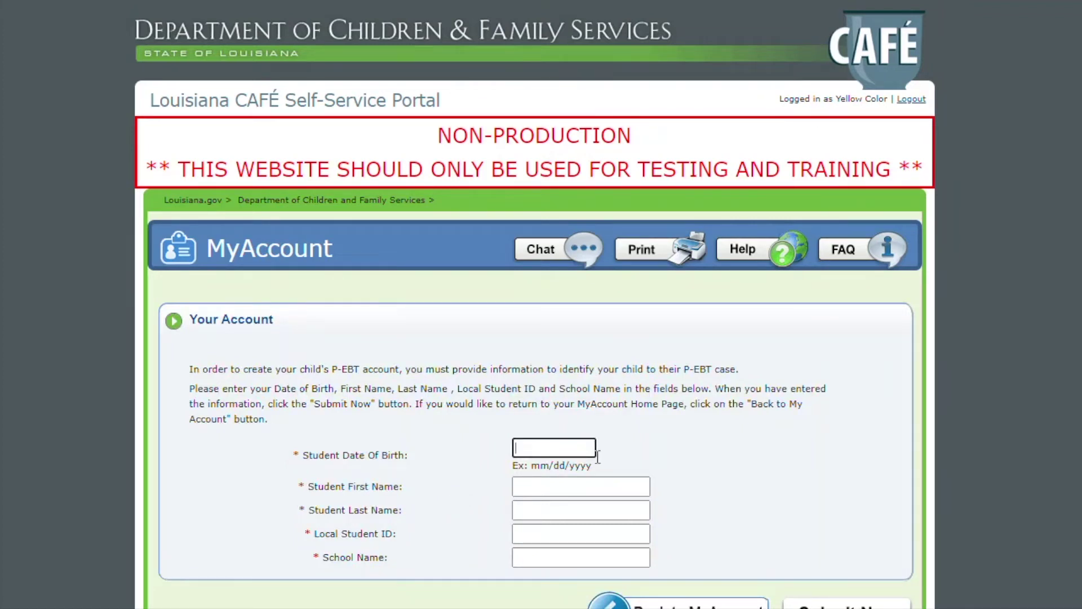
pyautogui.write('06/05/2010')
pyautogui.press('Tab')
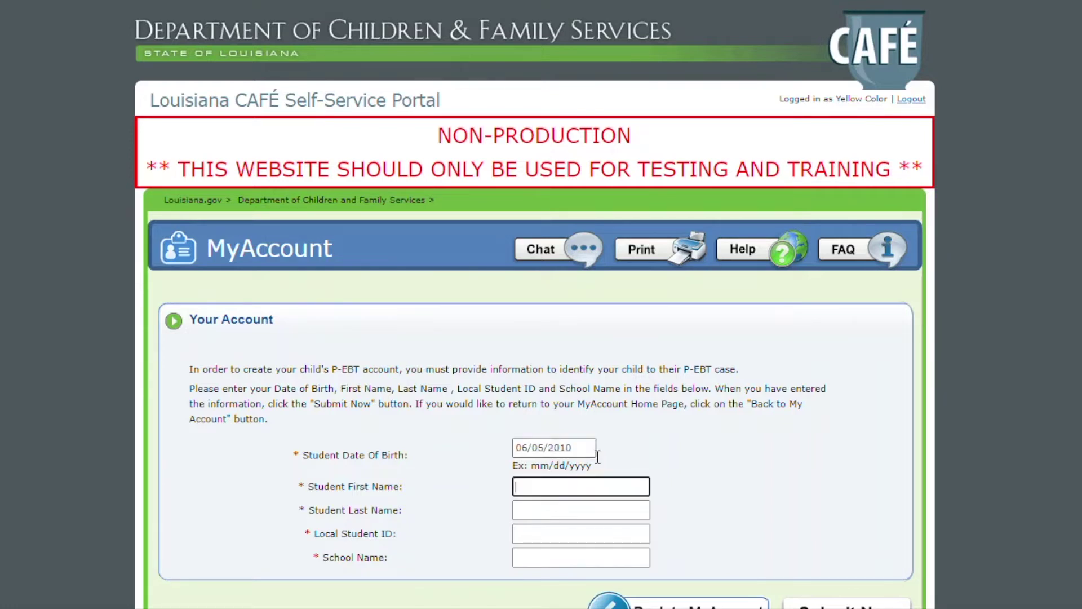
pyautogui.write('ll')
pyautogui.press('Tab')
pyautogui.write('mm')
pyautogui.press('Tab')
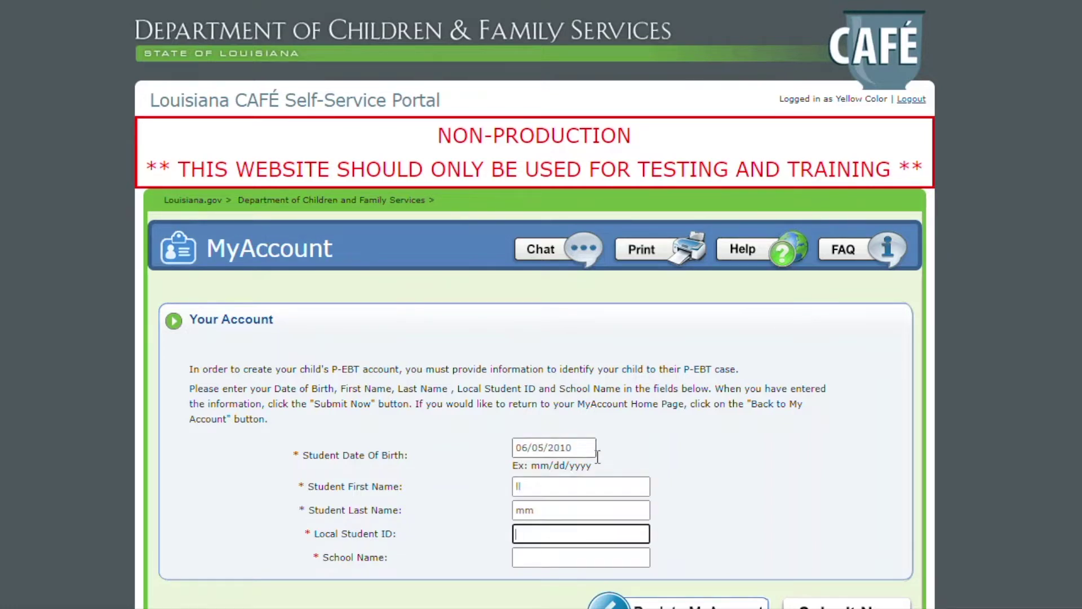
pyautogui.write('0280')
pyautogui.press('Tab')
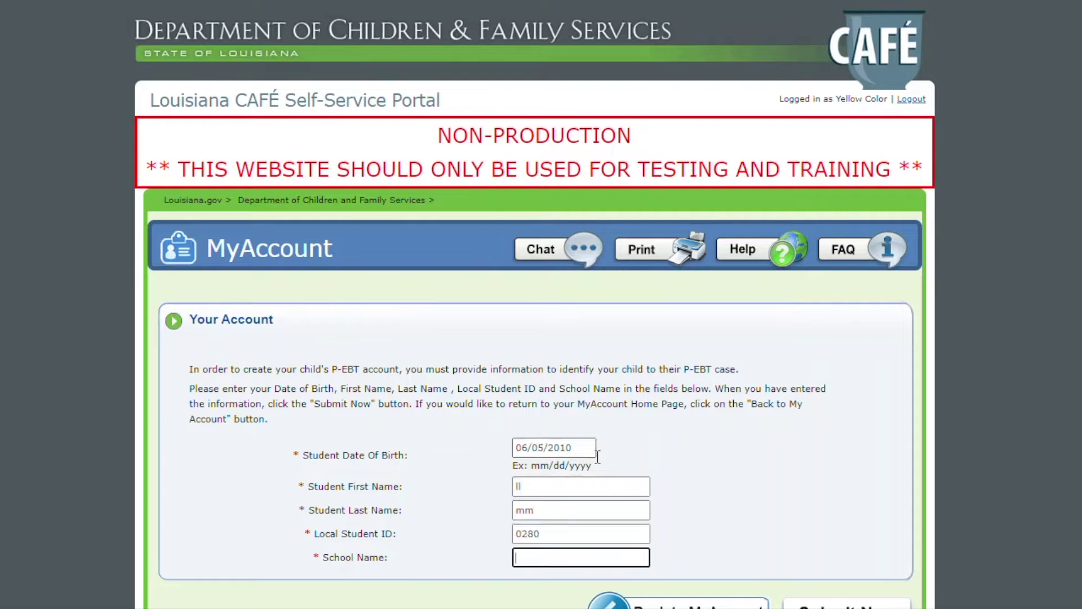
pyautogui.write('ar')
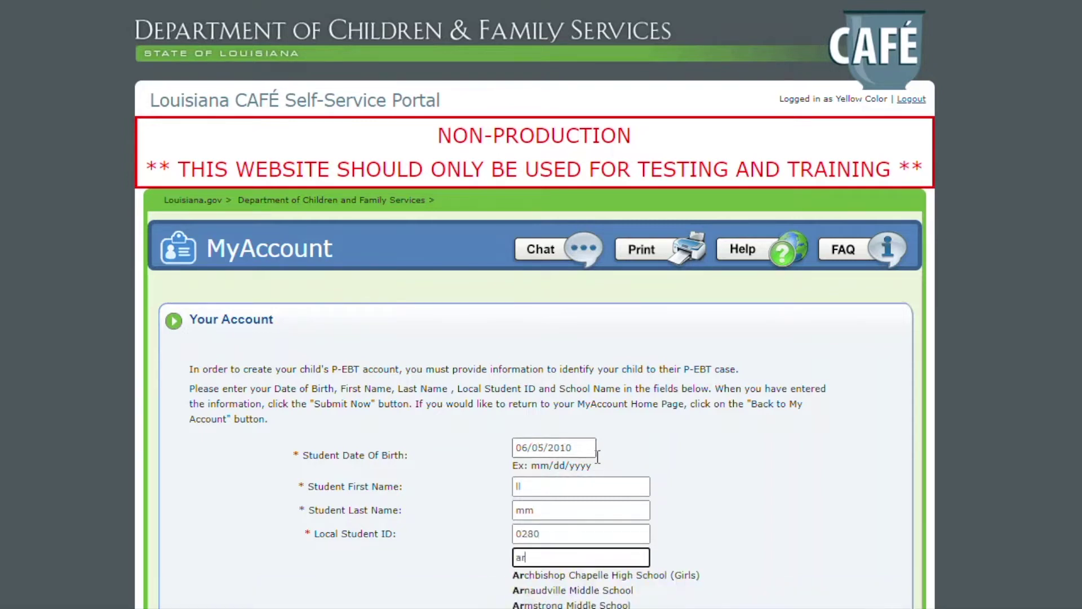
pyautogui.write('m')
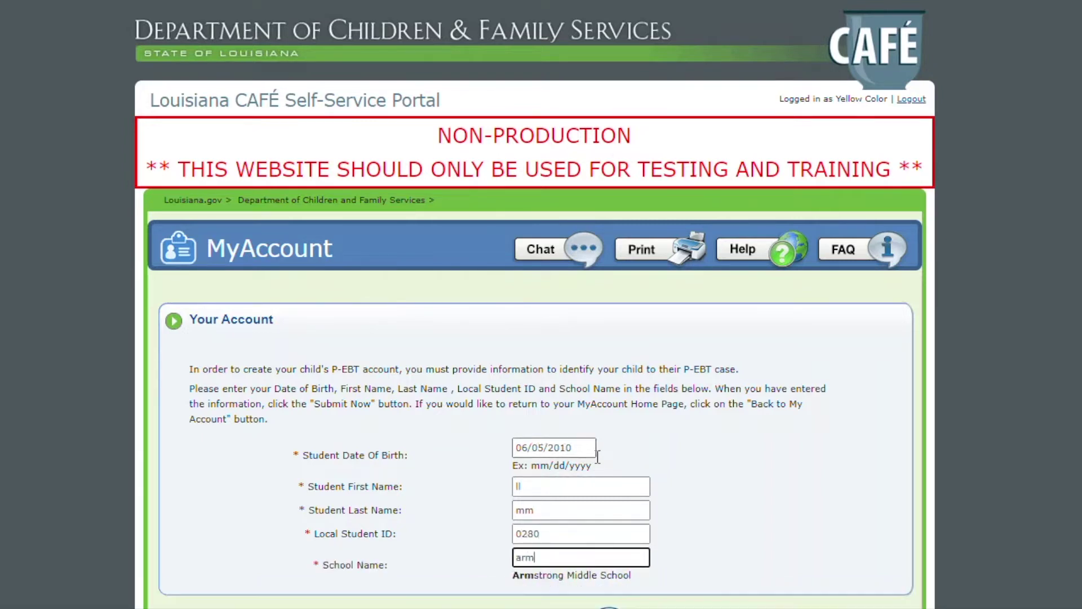
pyautogui.click(563, 576)
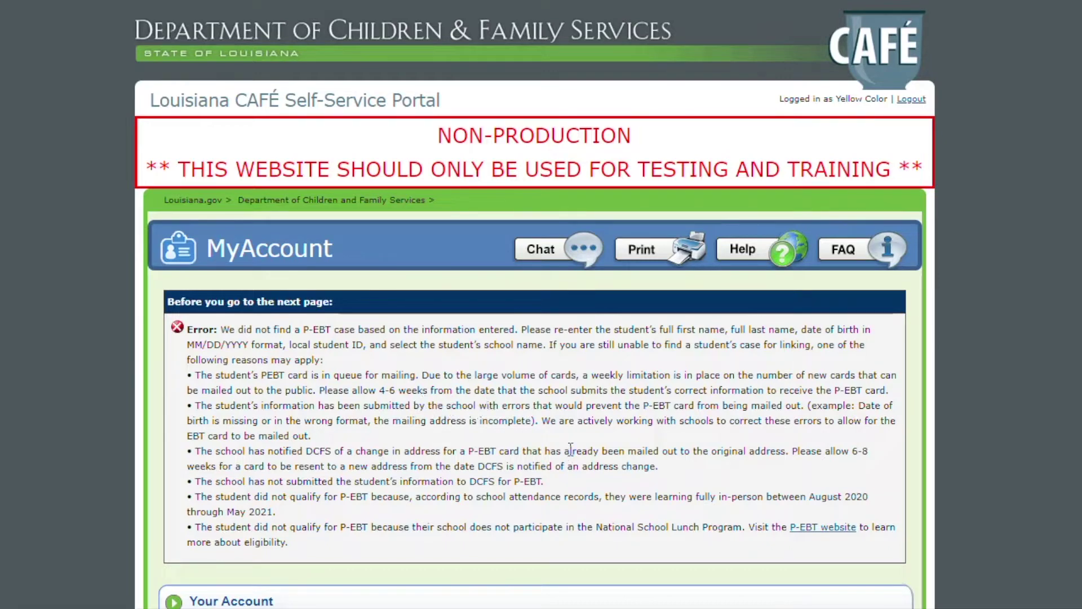
# - Resubmit the form with only the unformatted birth date 06092010 filled in
pyautogui.scroll(-5, 570, 448)
pyautogui.click(569, 477)
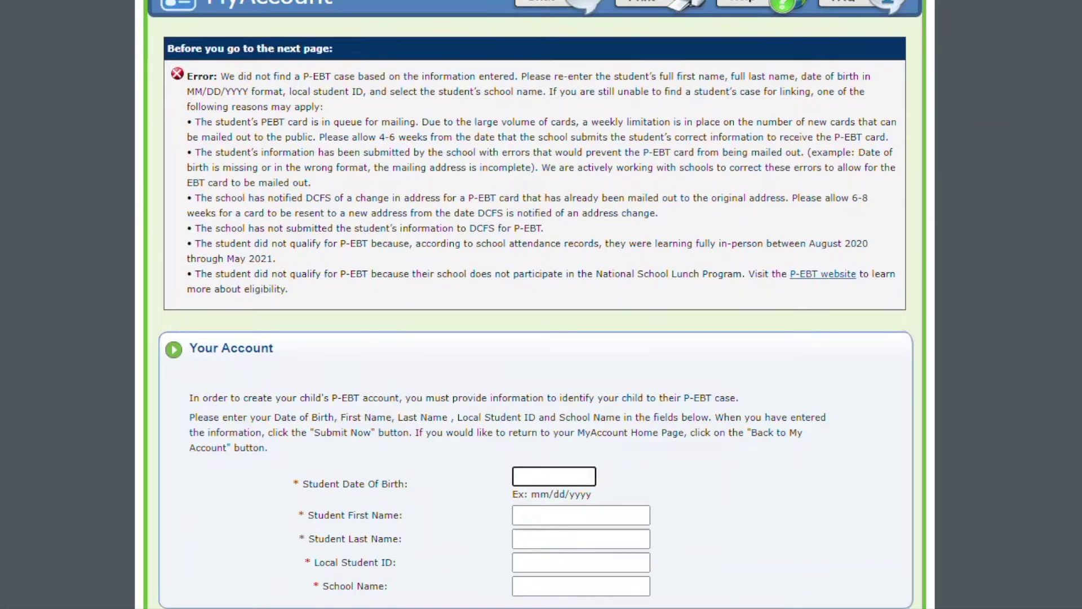
pyautogui.write('06092010')
pyautogui.click(580, 514)
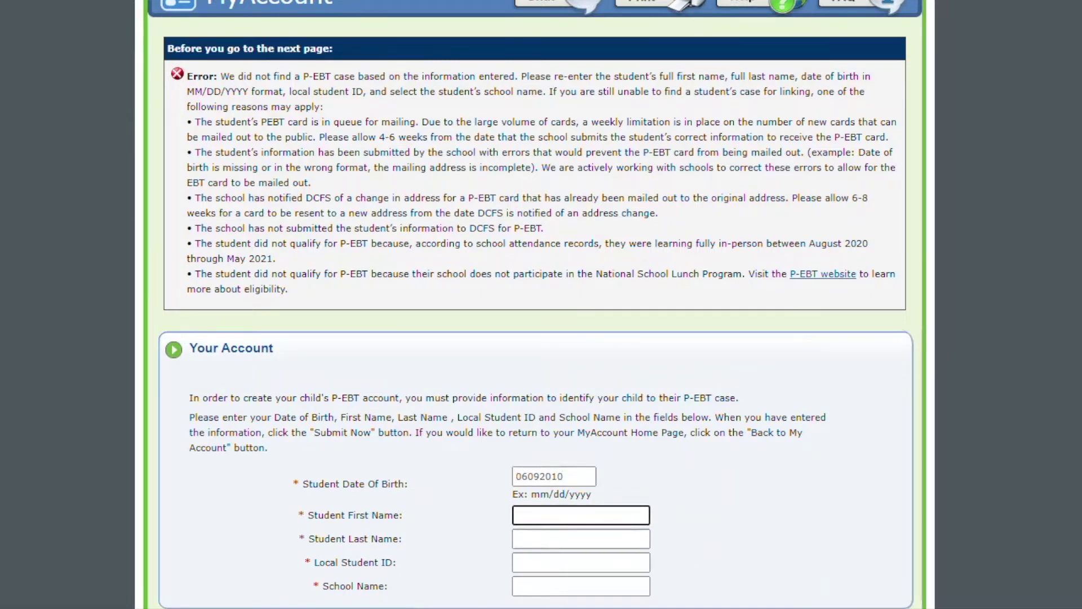
pyautogui.press('Return')
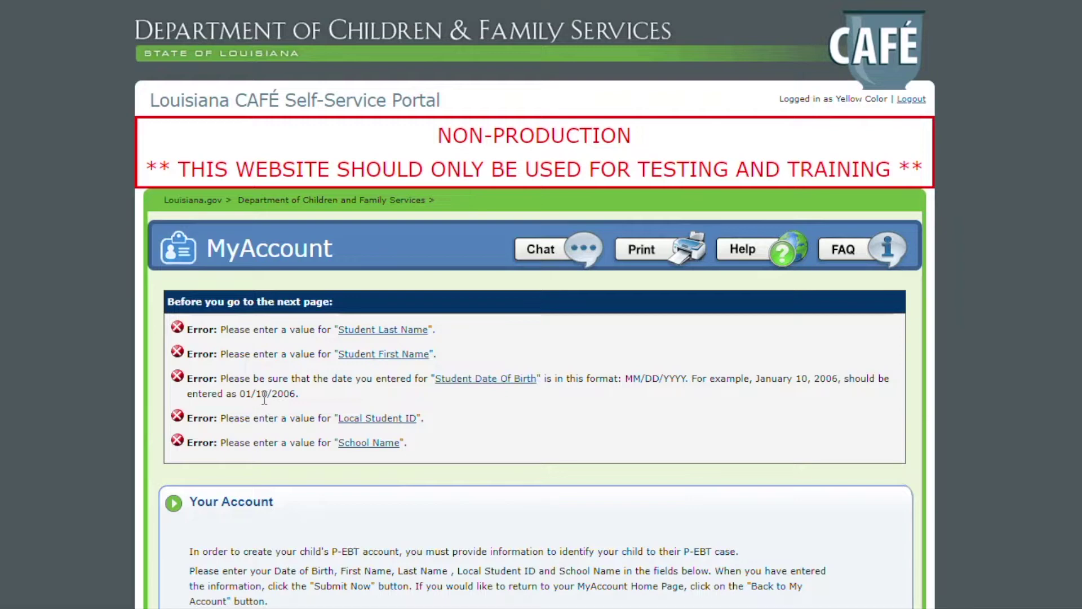
pyautogui.scroll(-2, 264, 398)
pyautogui.click(555, 545)
pyautogui.doubleClick(555, 545)
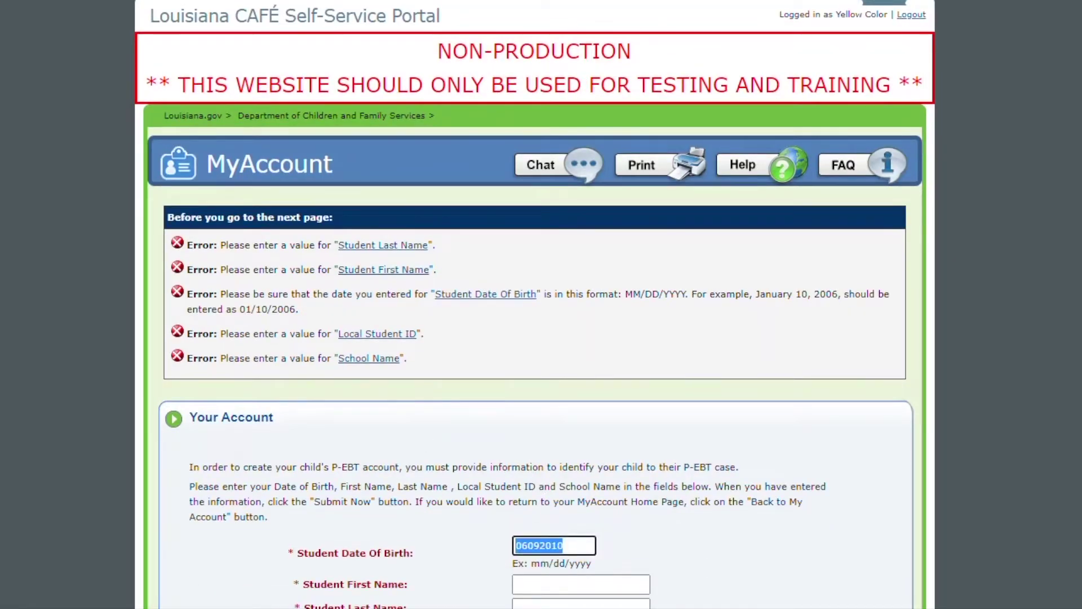
pyautogui.write('06/09/')
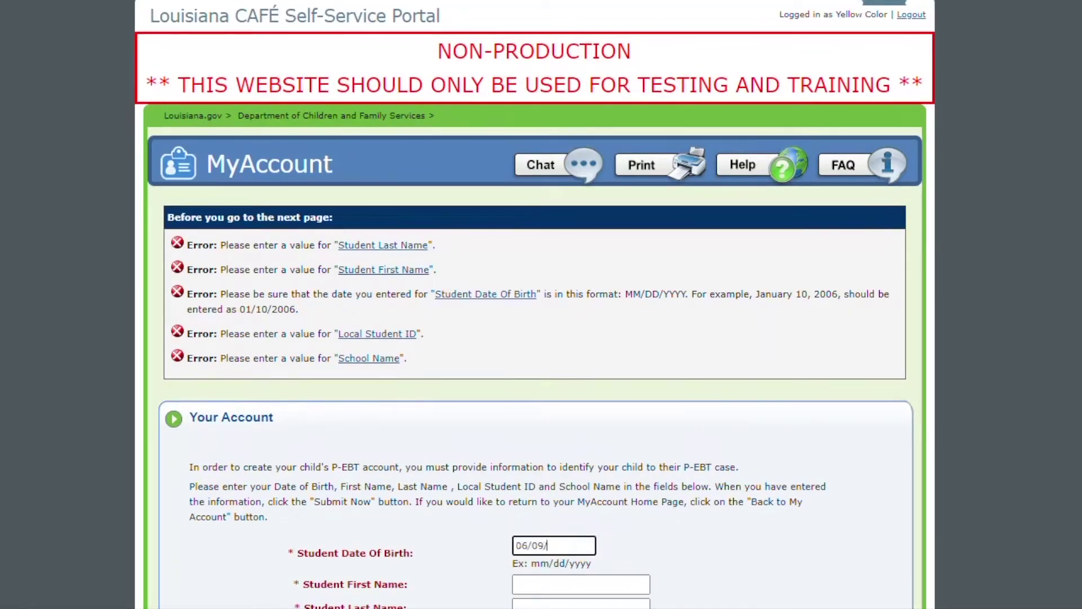
pyautogui.write('2010')
pyautogui.click(581, 584)
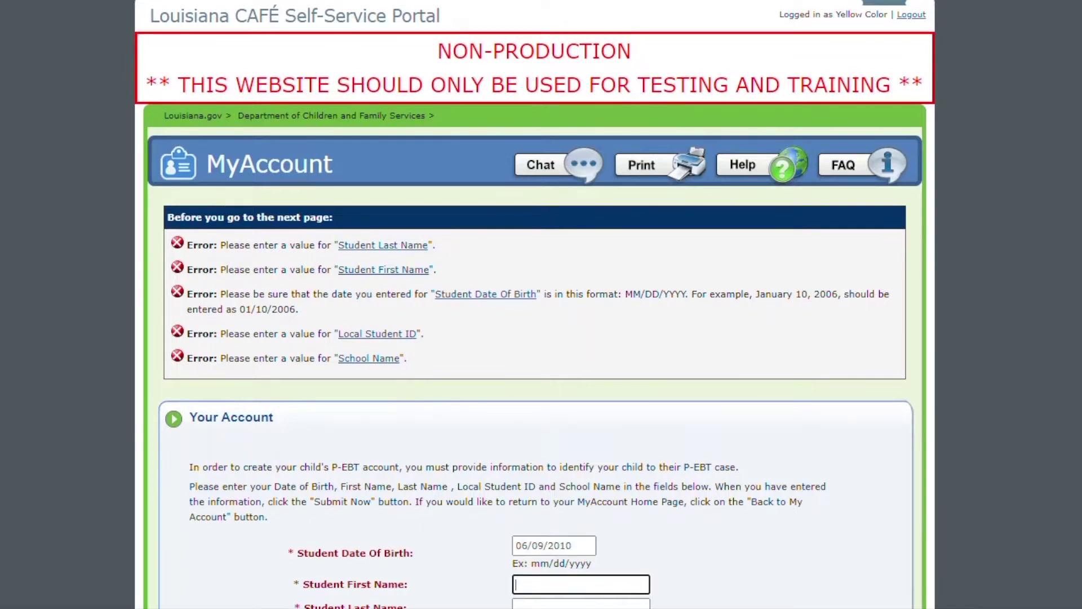
pyautogui.write('ll')
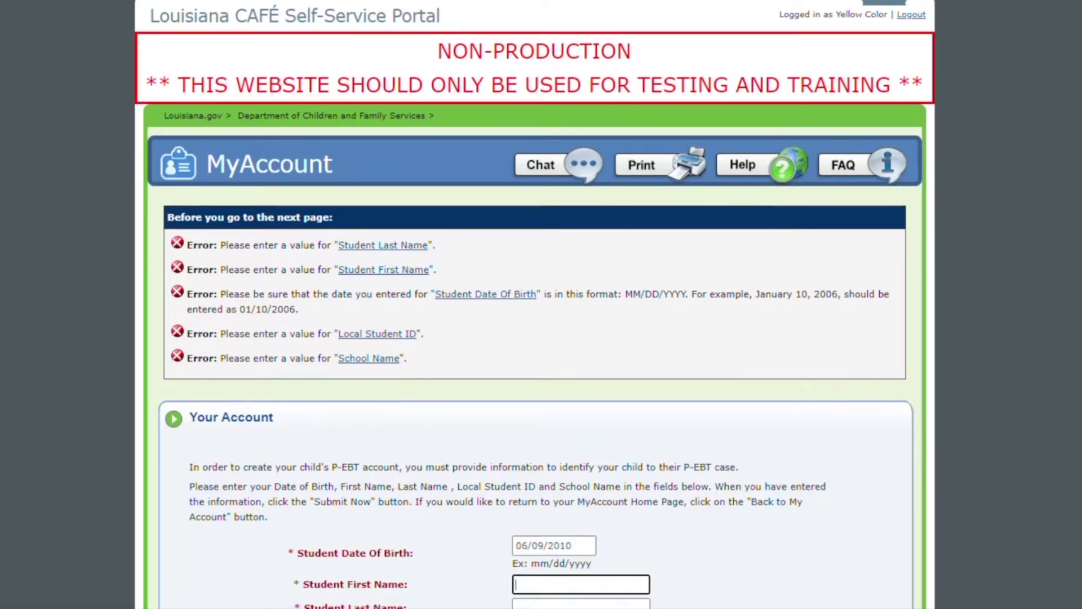
pyautogui.press('Tab')
pyautogui.write('mm')
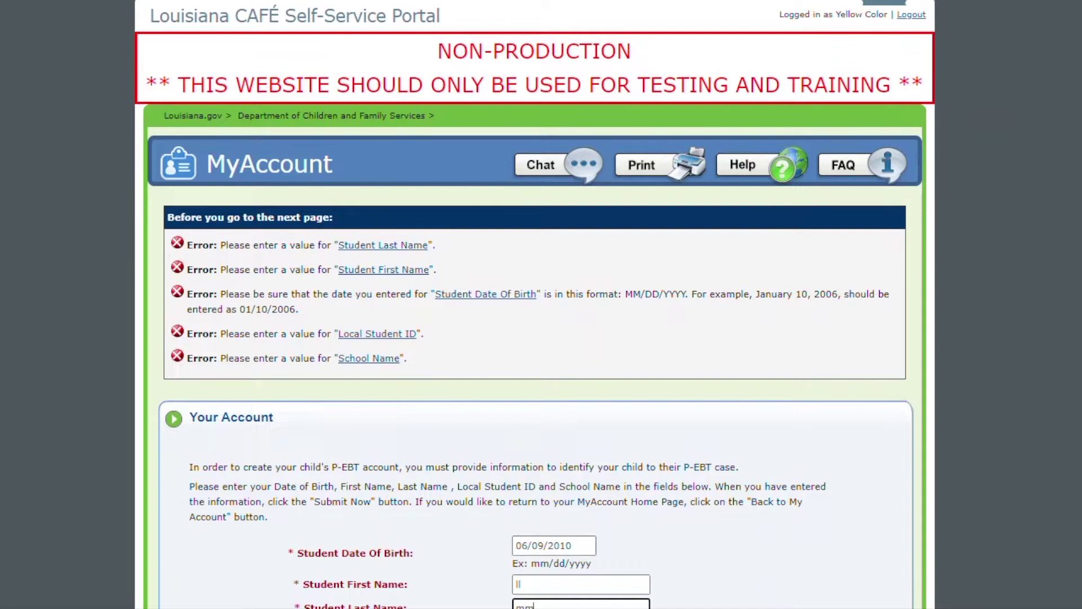
pyautogui.press('Tab')
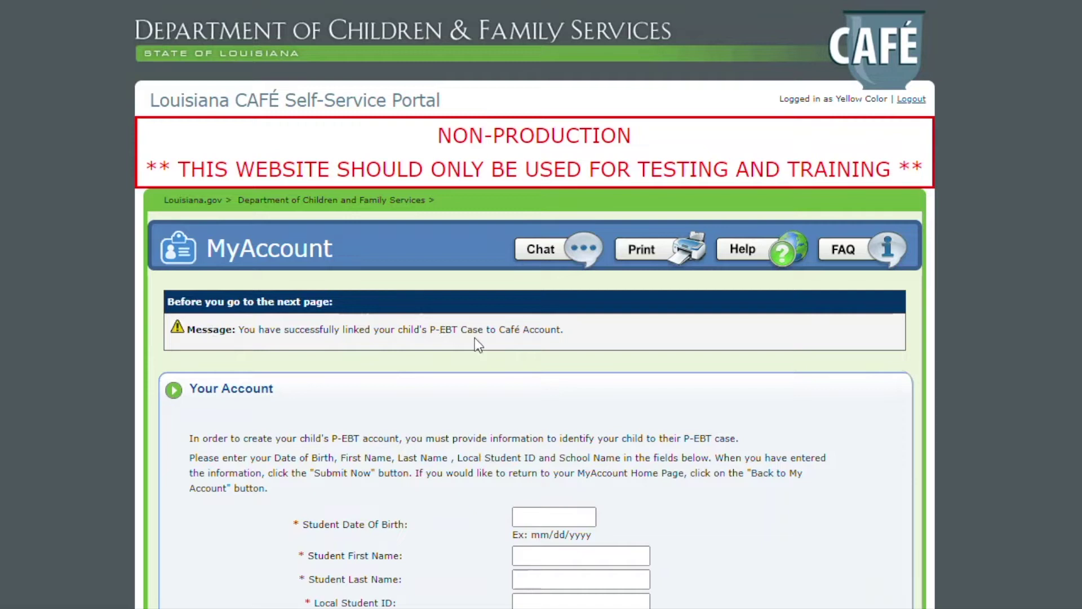
pyautogui.click(556, 520)
pyautogui.write('10/15/2007')
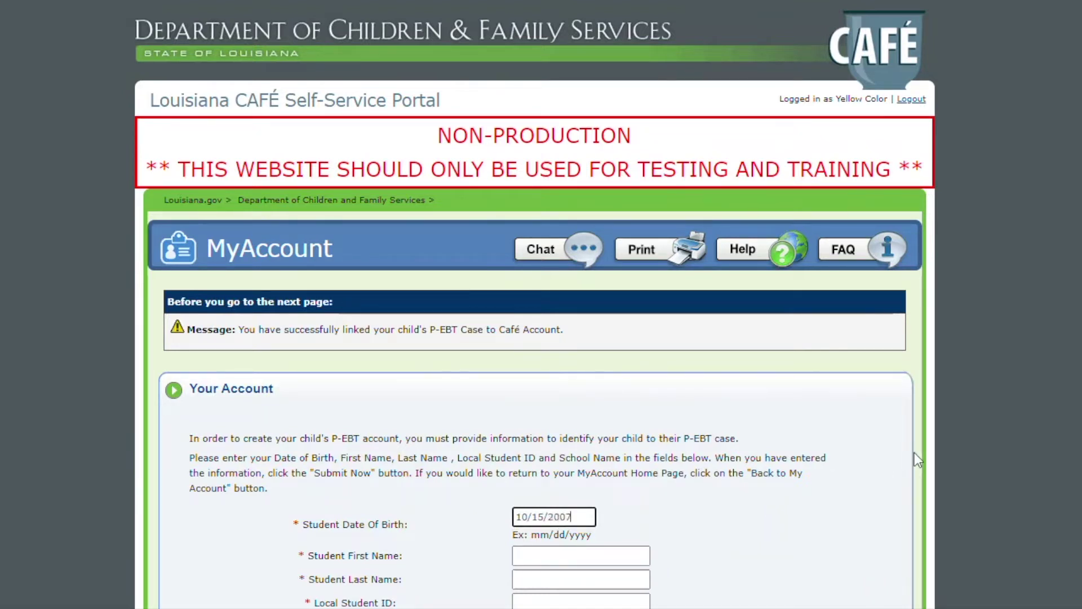
pyautogui.press('Tab')
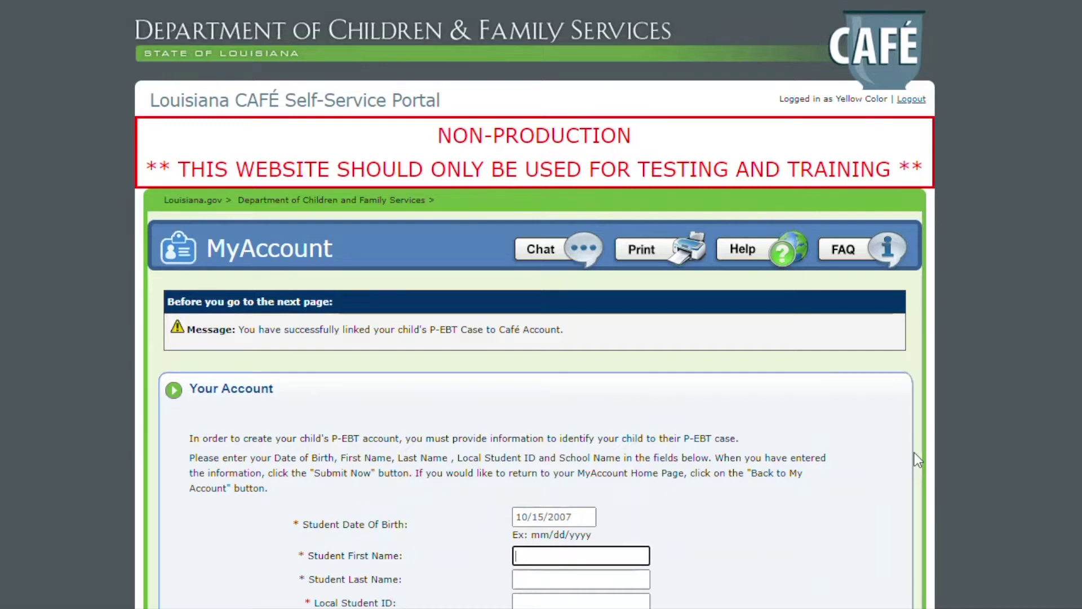
pyautogui.write('ss')
pyautogui.press('Tab')
pyautogui.write('tt')
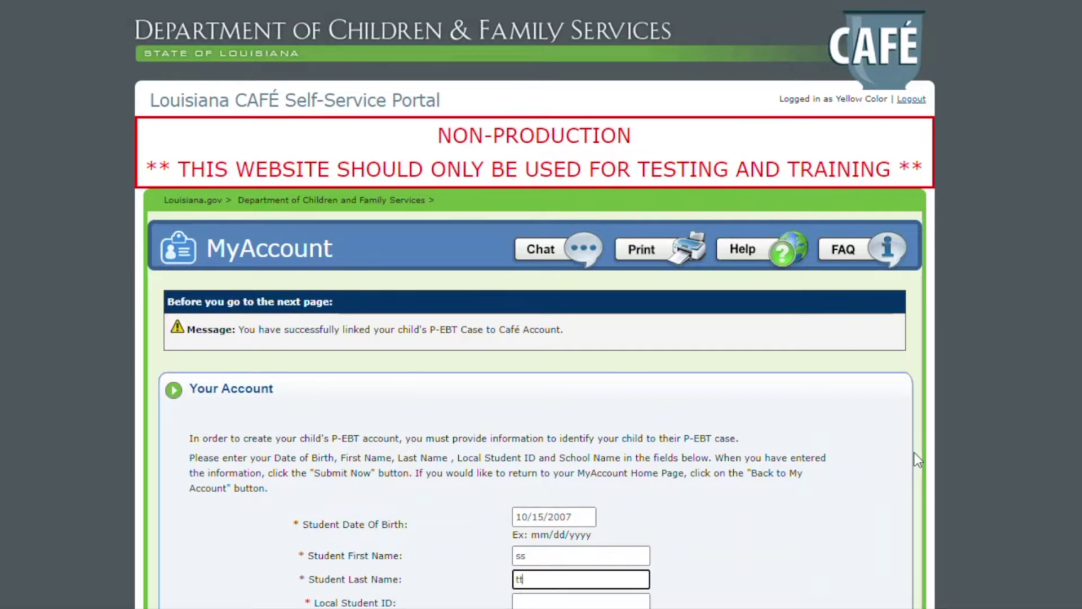
pyautogui.press('Tab')
pyautogui.write('0350')
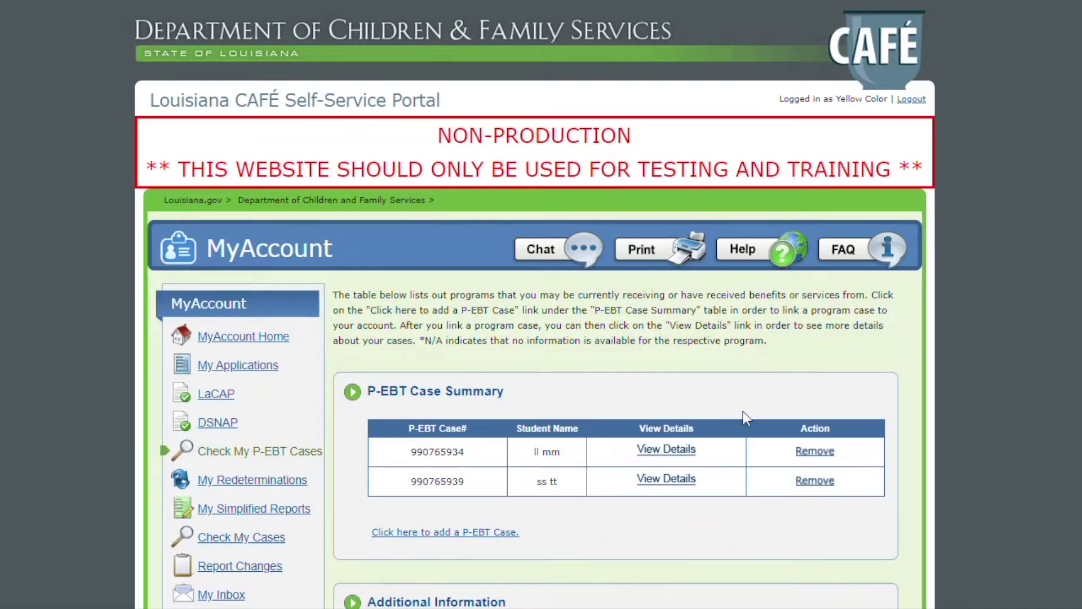
# - Start removing the first linked case, then open that student's case details
pyautogui.click(814, 451)
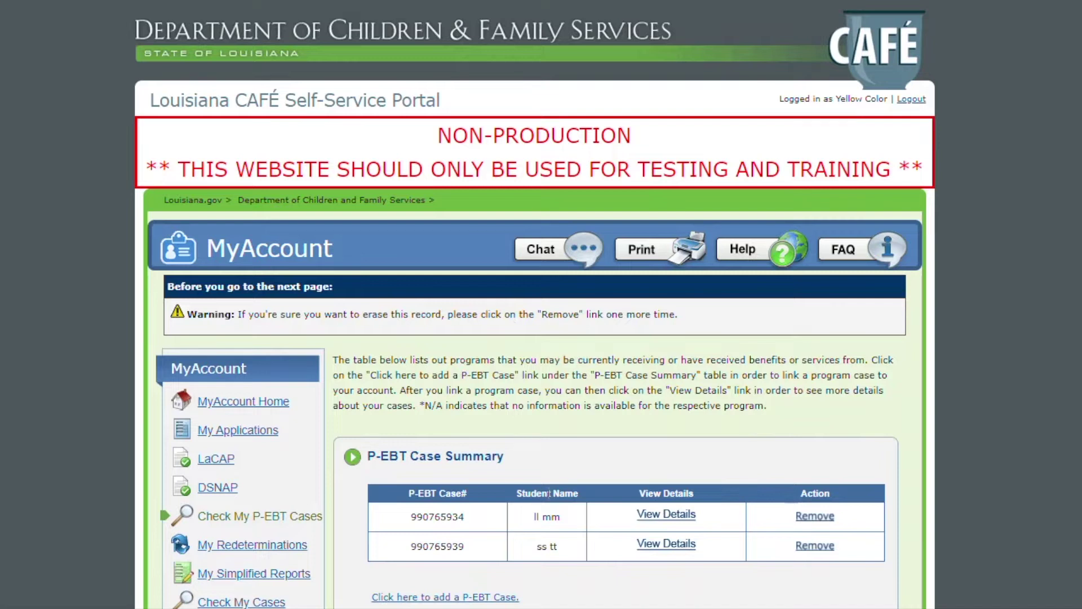
pyautogui.click(663, 515)
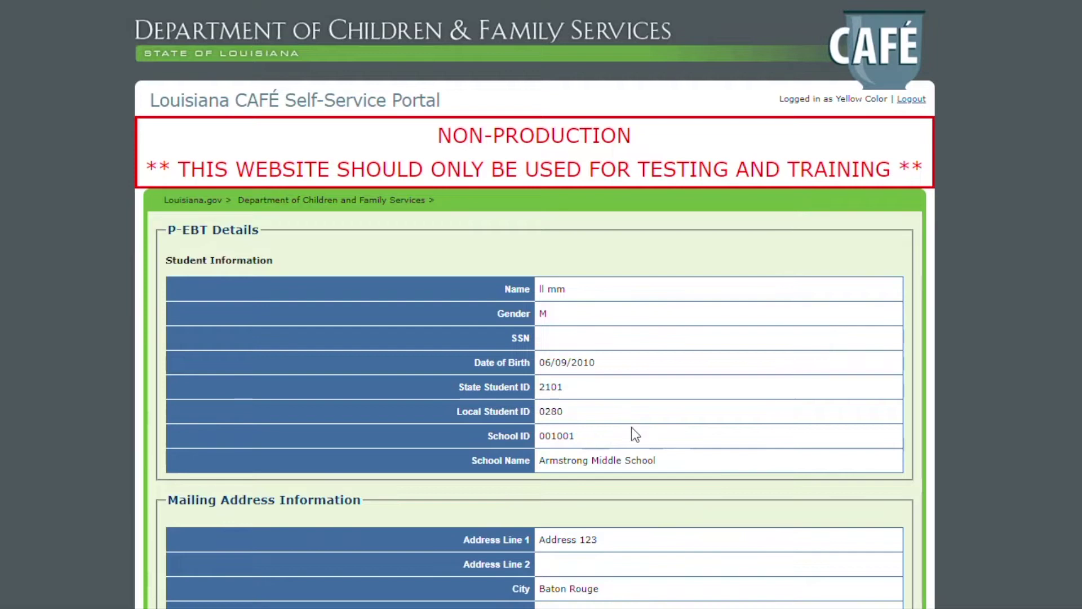
pyautogui.scroll(-3, 637, 445)
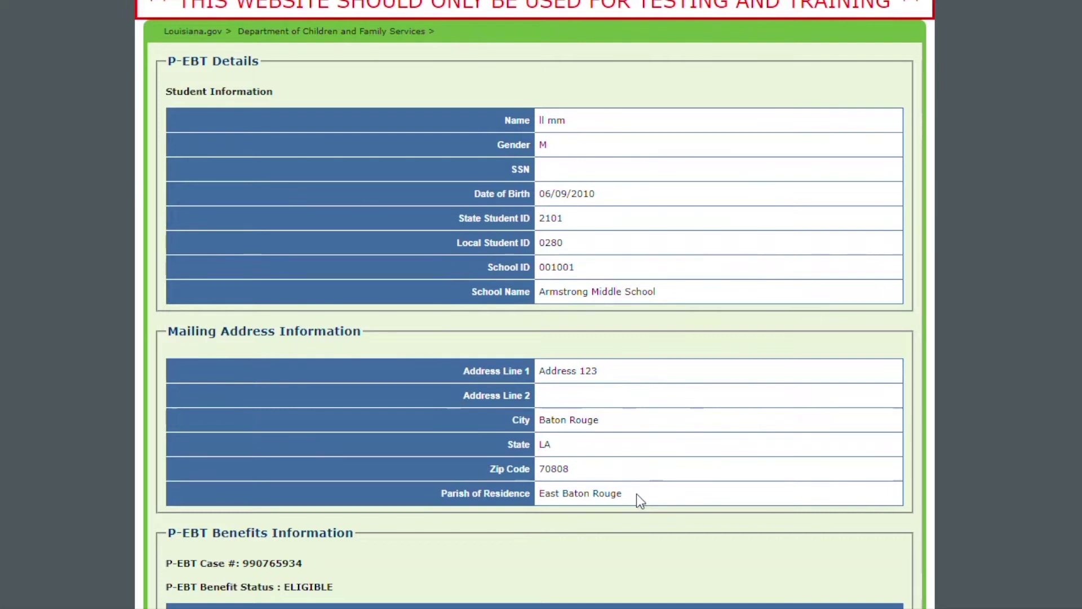
pyautogui.scroll(-3, 637, 494)
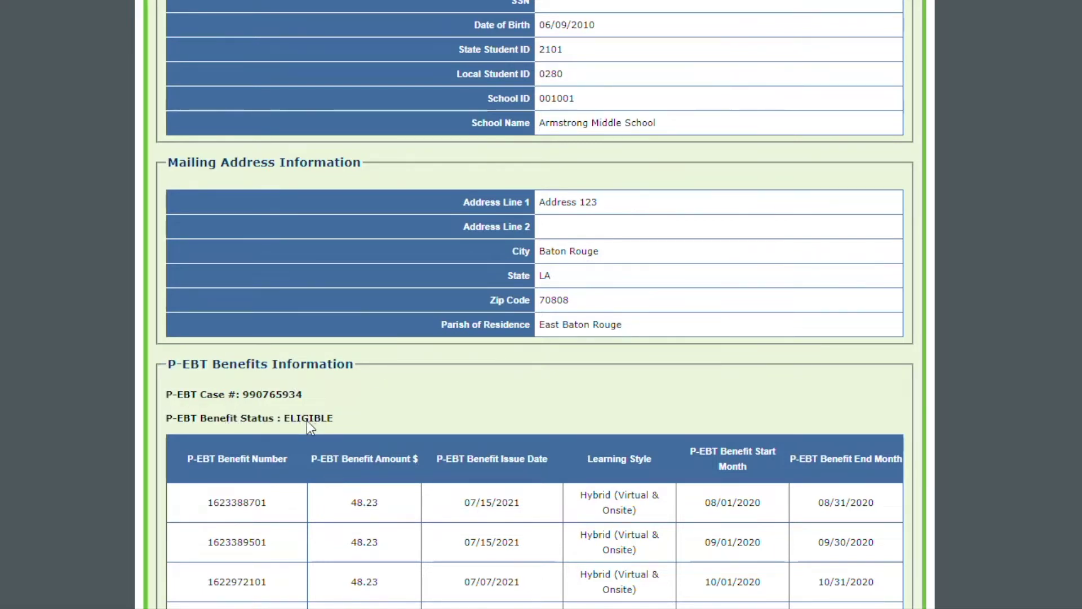
# - Scroll through the first case's details to see the school and benefit entries
pyautogui.scroll(-3, 306, 420)
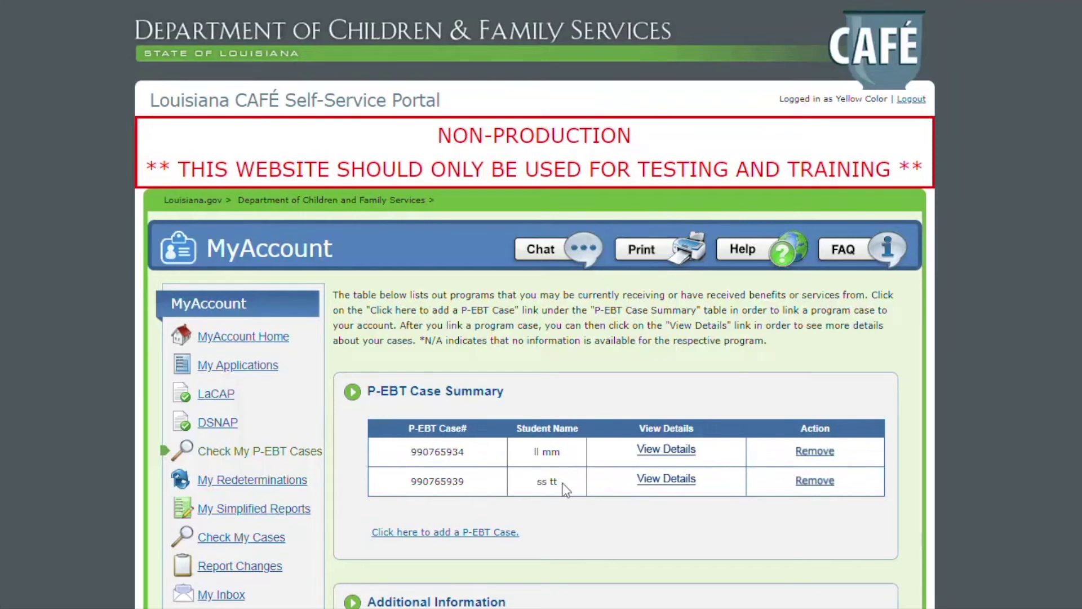
pyautogui.click(679, 481)
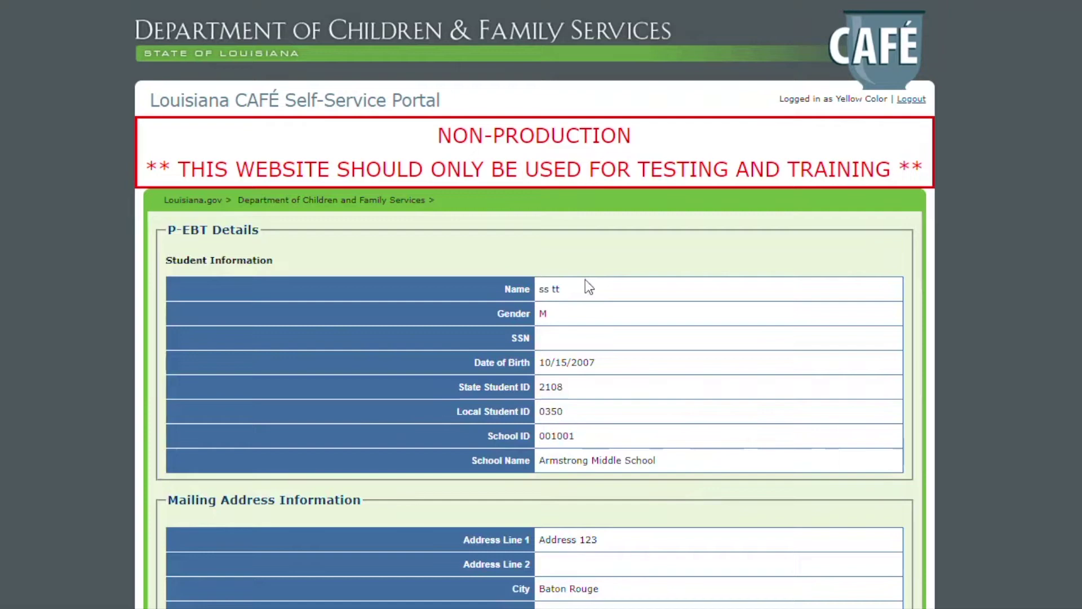
pyautogui.scroll(-3, 672, 461)
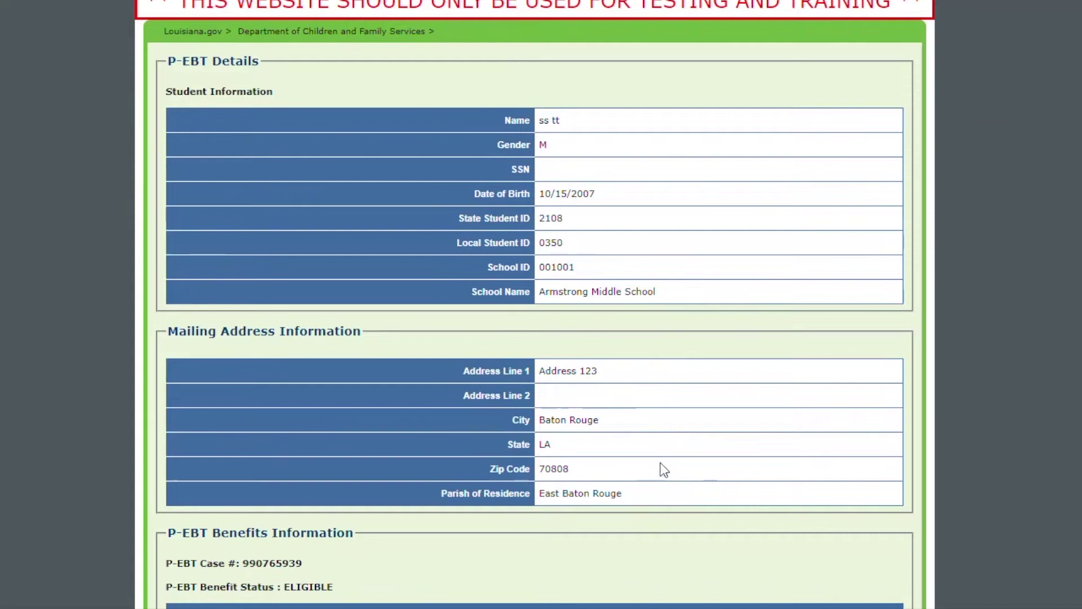
pyautogui.scroll(-3, 667, 452)
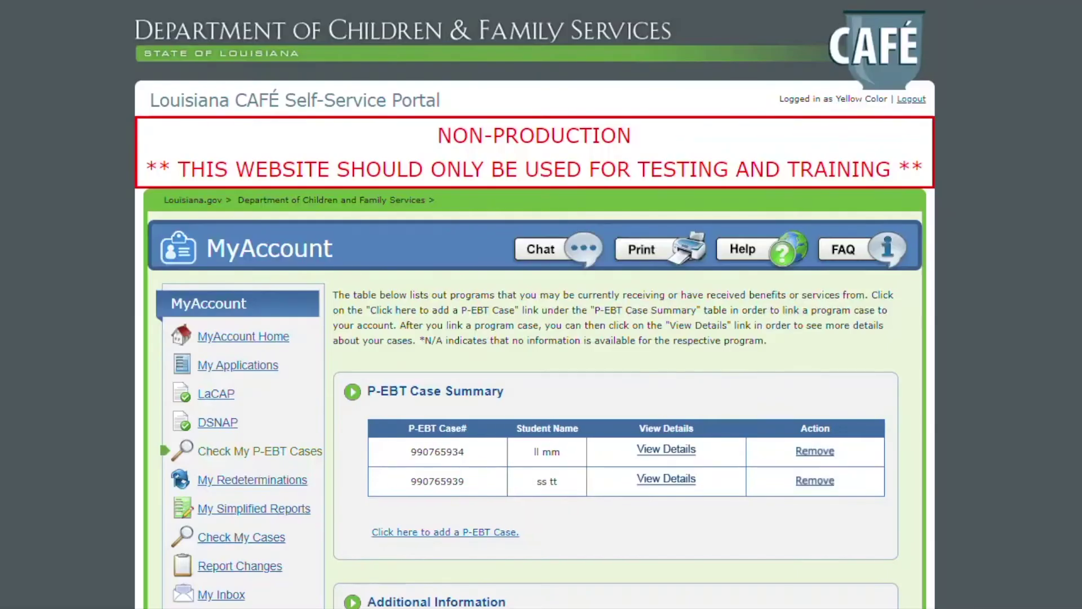
# - Remove the second linked P-EBT case and confirm the removal warning
pyautogui.scroll(-3, 810, 541)
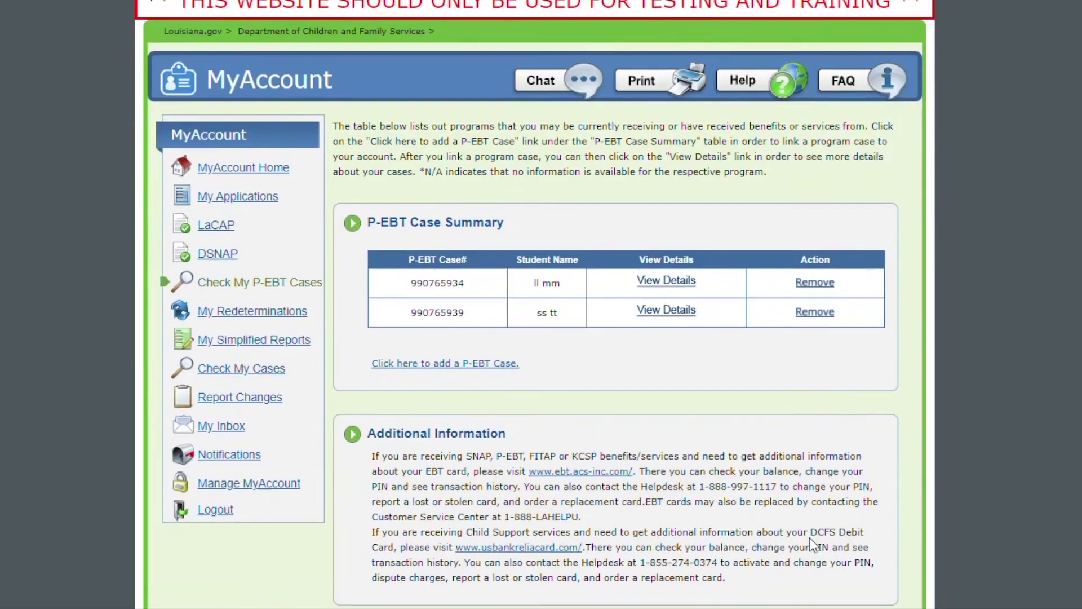
pyautogui.click(817, 313)
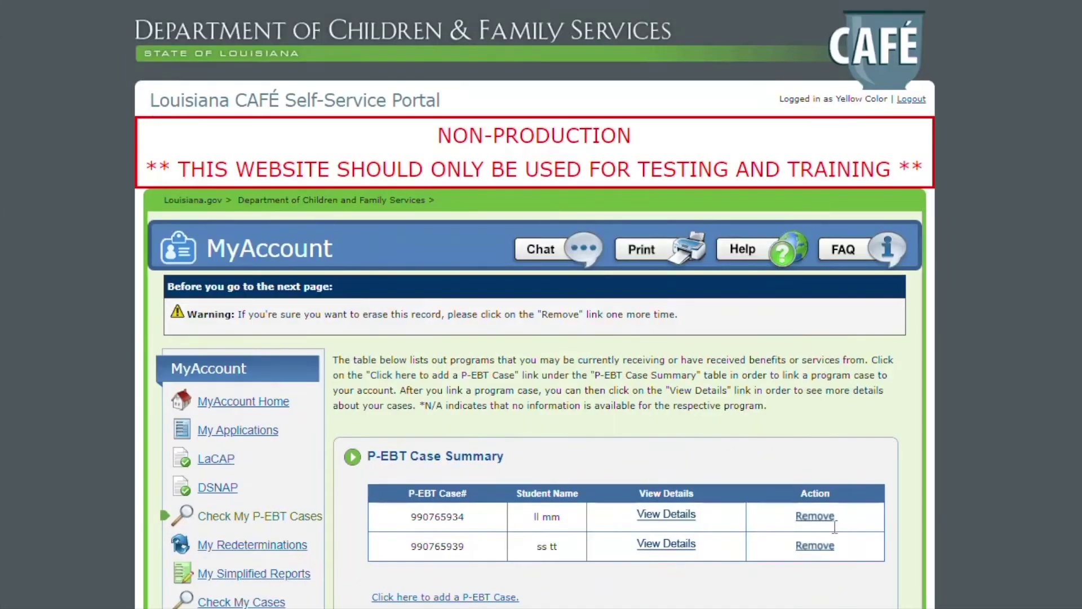
pyautogui.click(807, 546)
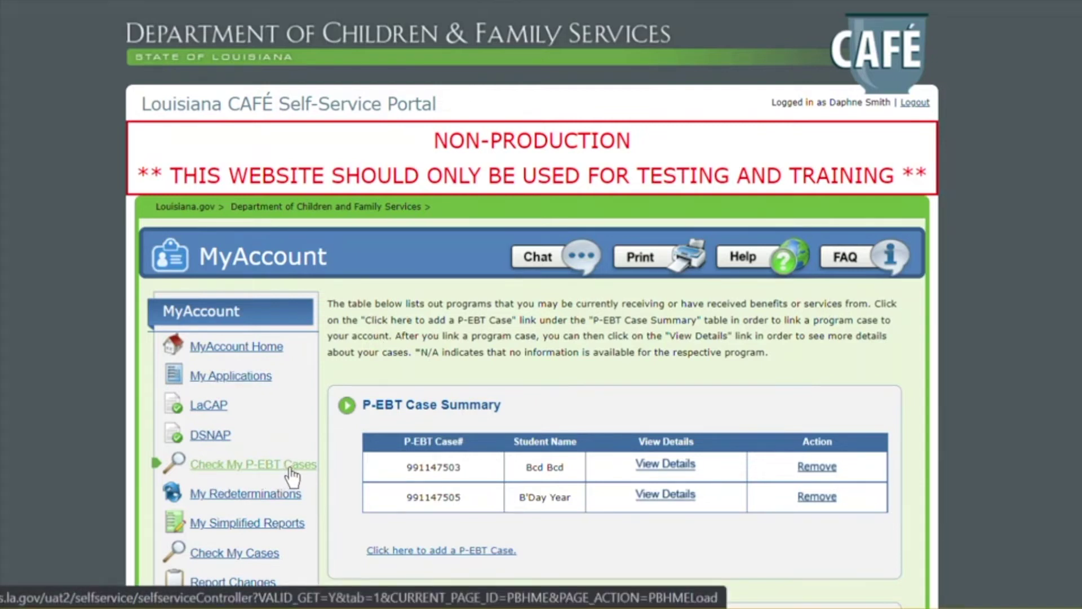
# - Open the first listed case's details and scroll to the P-EBT Benefits Information
pyautogui.click(665, 465)
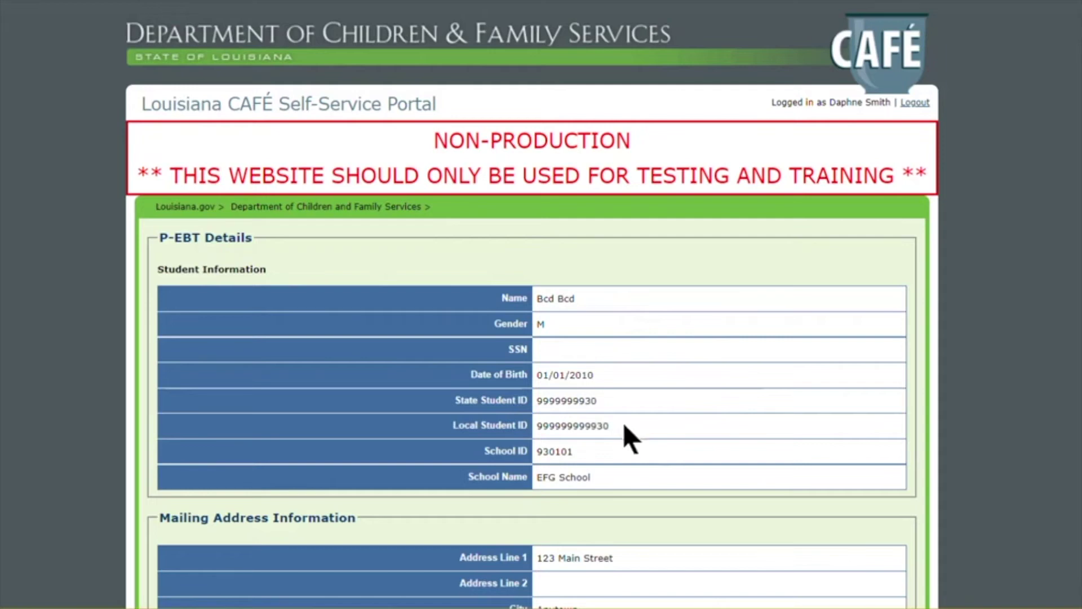
pyautogui.scroll(-5, 532, 304)
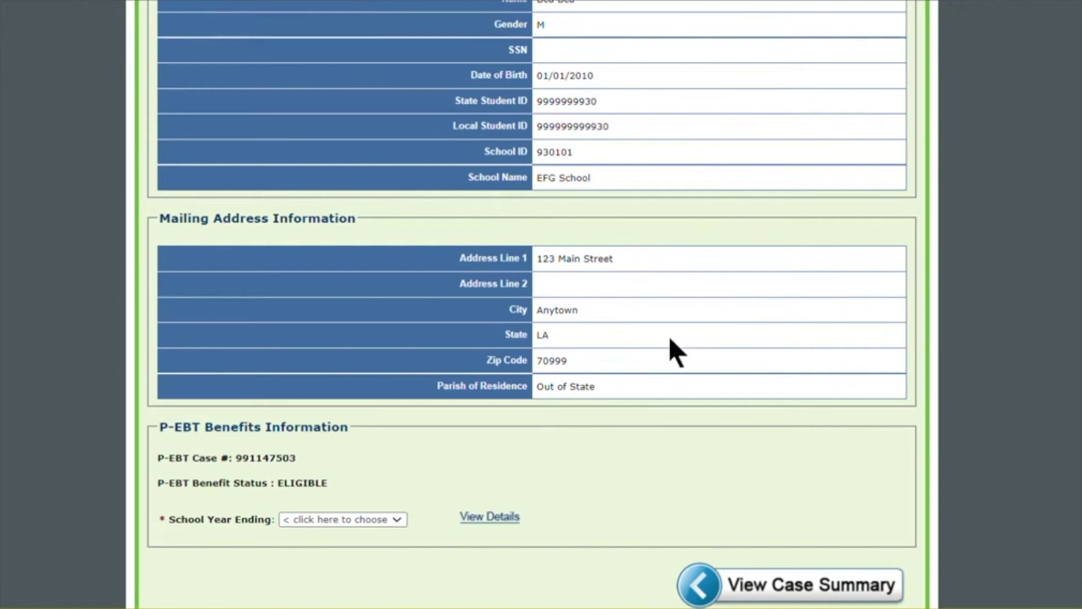
# - Load monthly benefits for school year ending 2021, then switch the school year to 2022
pyautogui.scroll(-3, 668, 336)
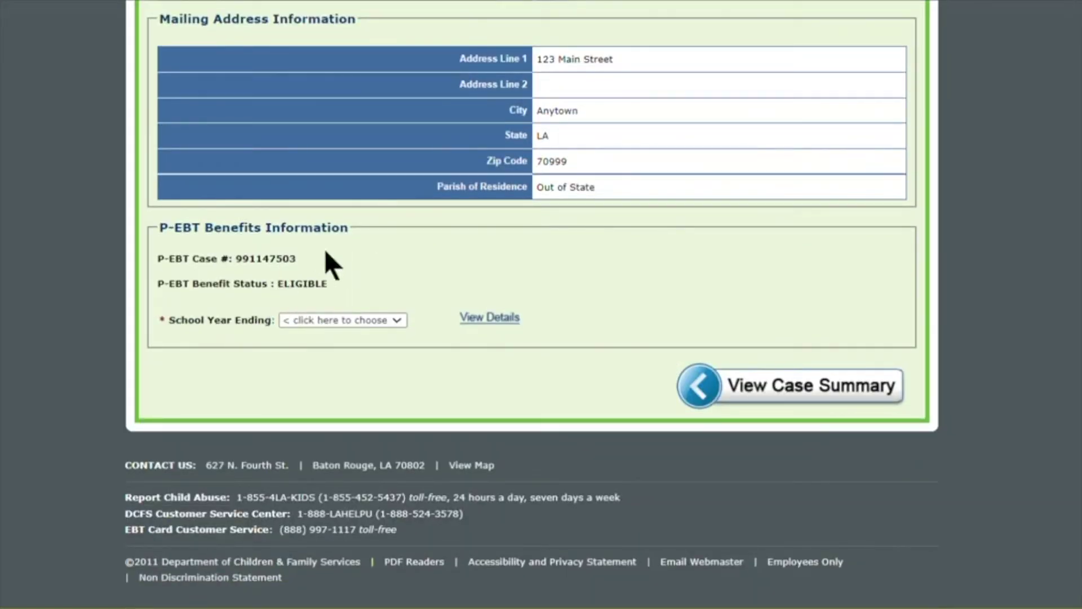
pyautogui.click(326, 319)
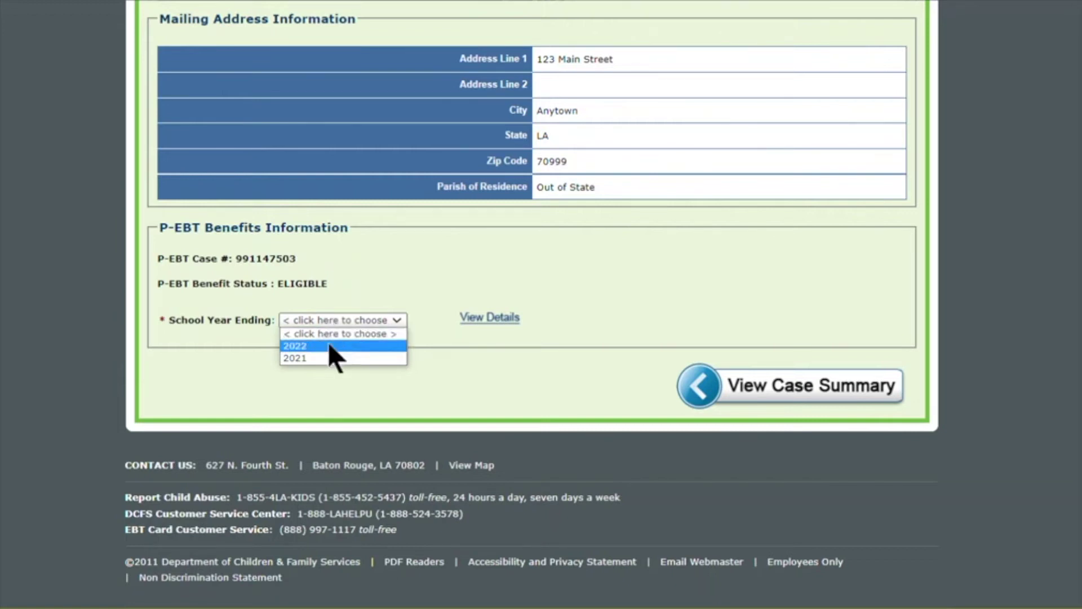
pyautogui.click(329, 357)
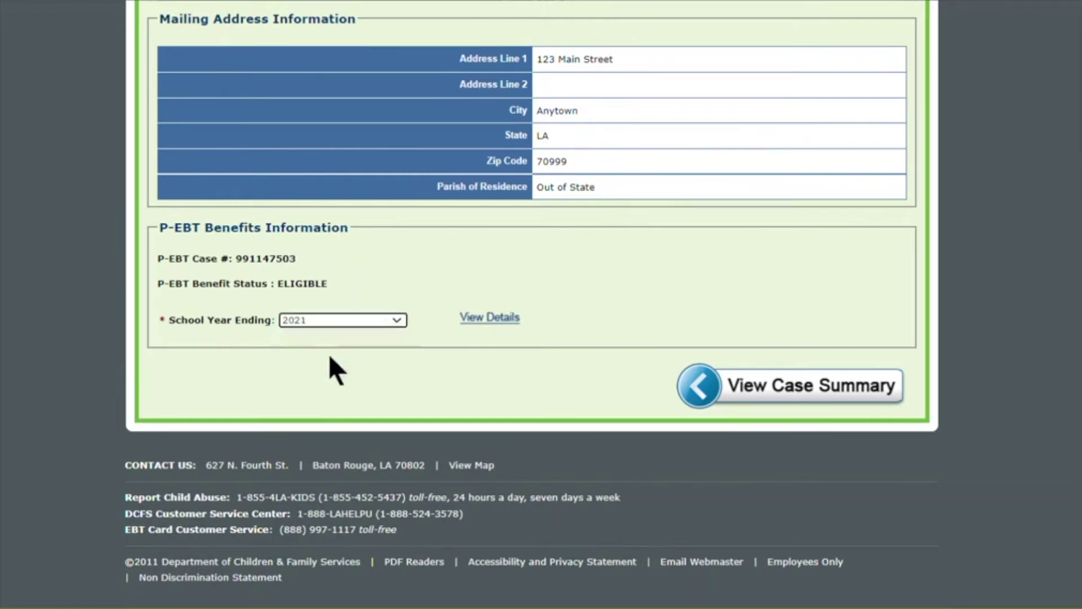
pyautogui.click(496, 323)
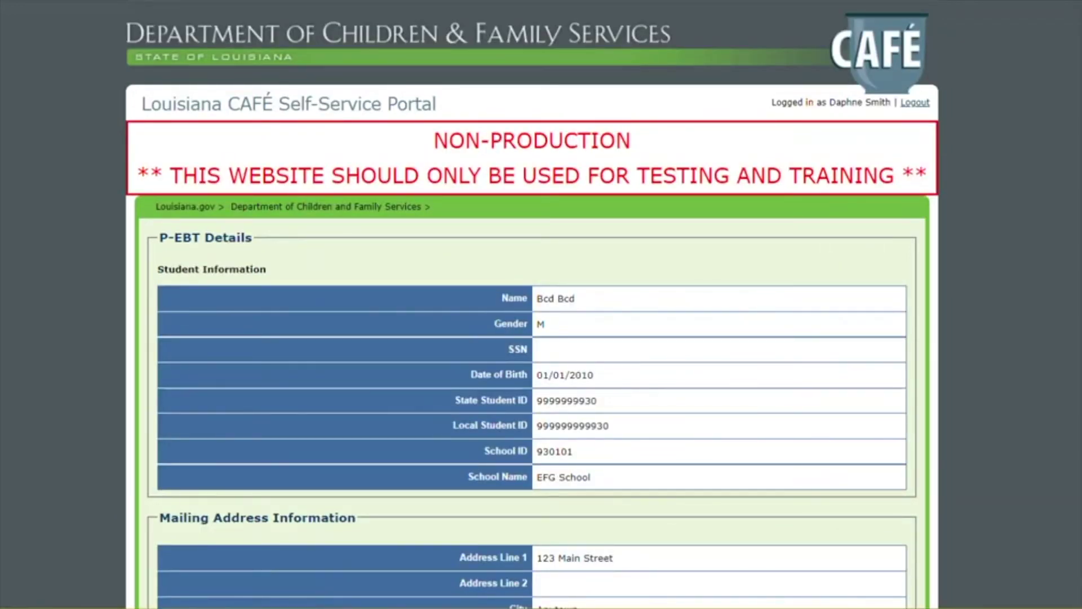
pyautogui.scroll(-15, 385, 284)
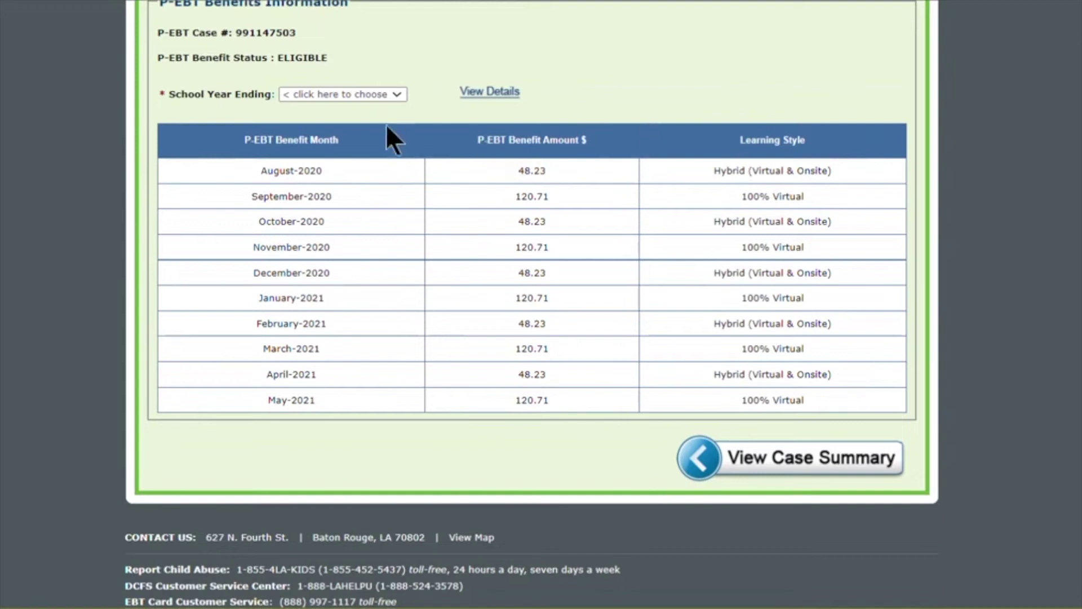
pyautogui.click(335, 96)
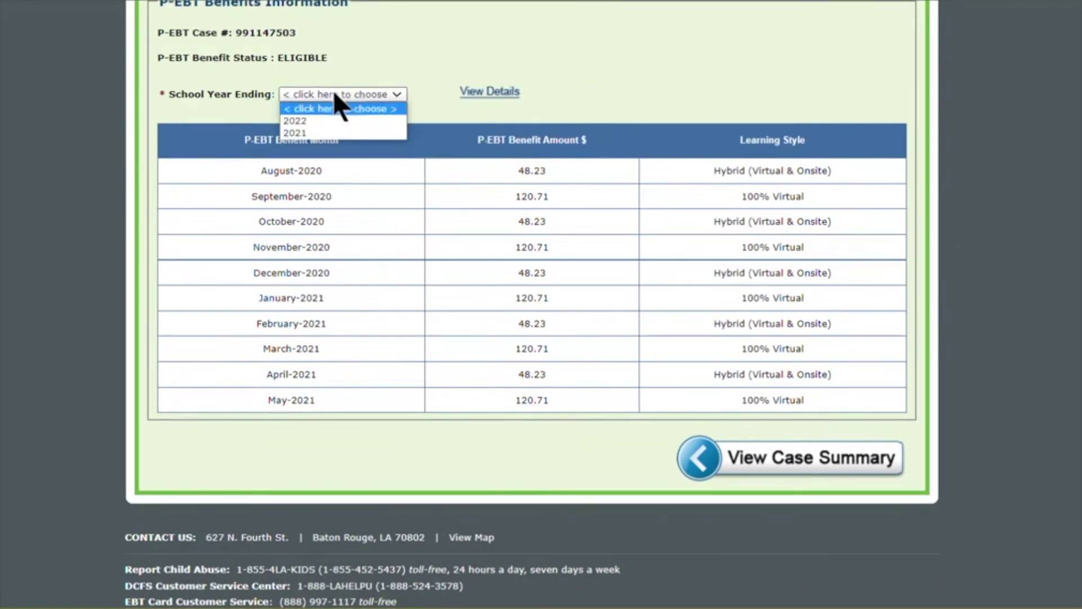
pyautogui.click(316, 119)
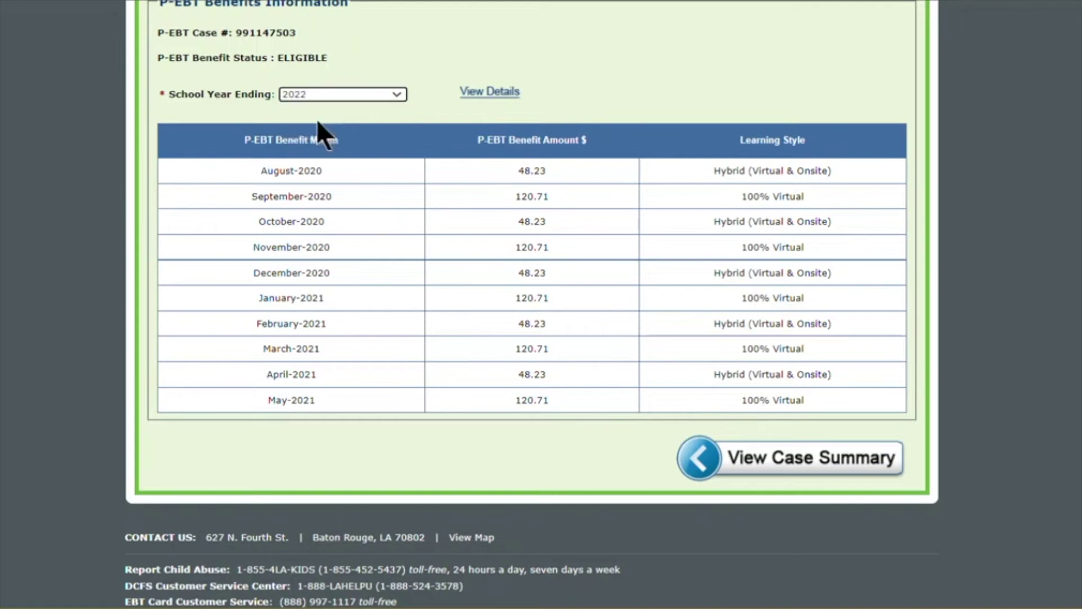
# - Load the 2022 school-year benefit details, review the monthly amounts and tiers, then return to the summary
pyautogui.click(480, 94)
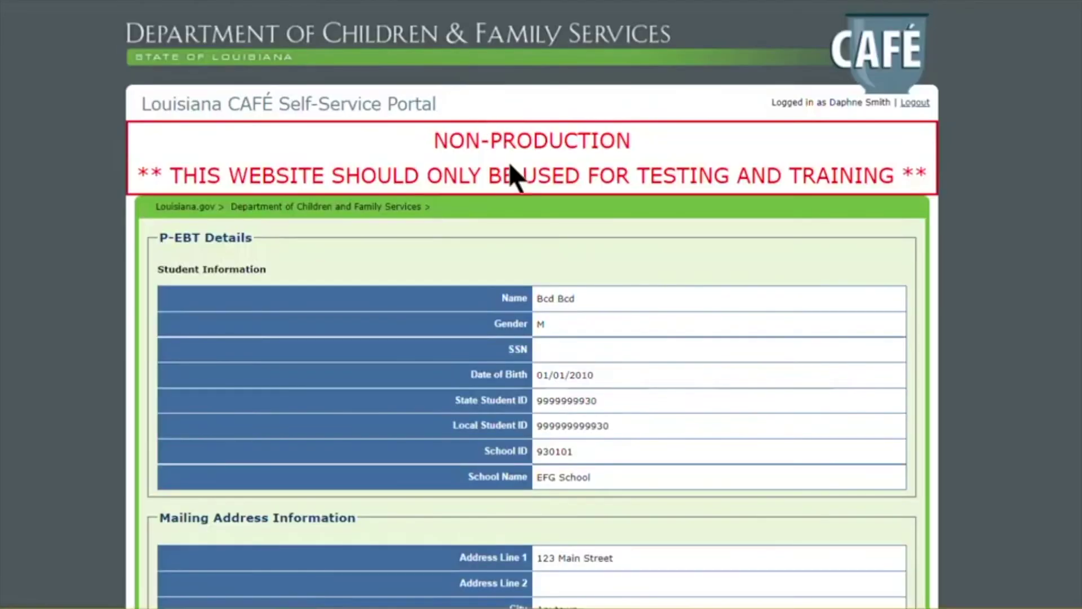
pyautogui.scroll(-15, 515, 174)
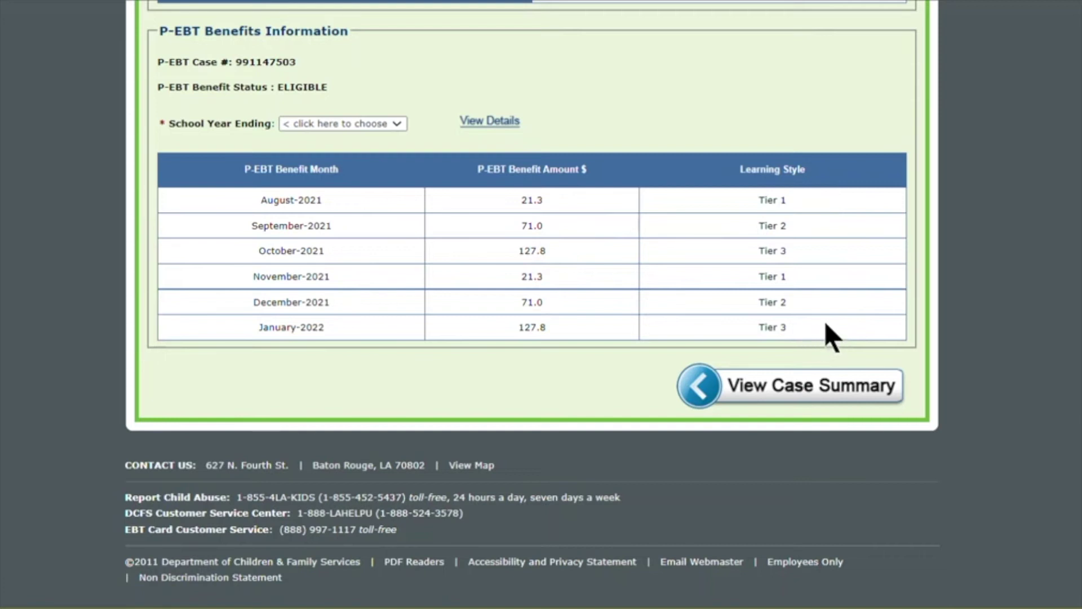
pyautogui.click(776, 389)
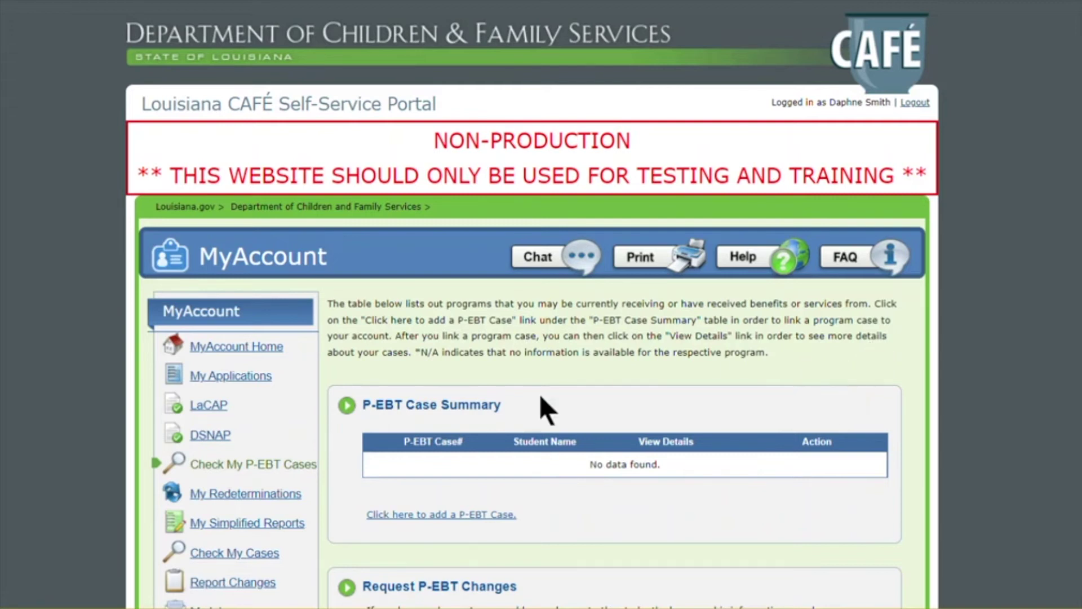
# - Go to Check My P-EBT Cases and begin adding a new P-EBT case
pyautogui.click(223, 479)
pyautogui.click(402, 515)
# - Enter the student's birth date as 01/01/2010
pyautogui.click(532, 465)
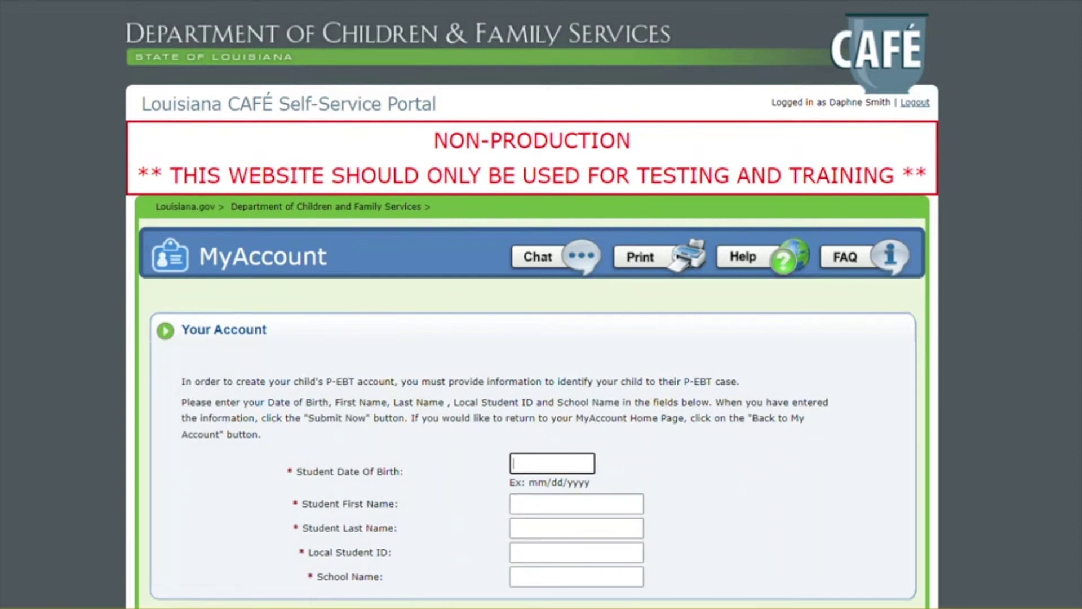
pyautogui.scroll(-2, 816, 441)
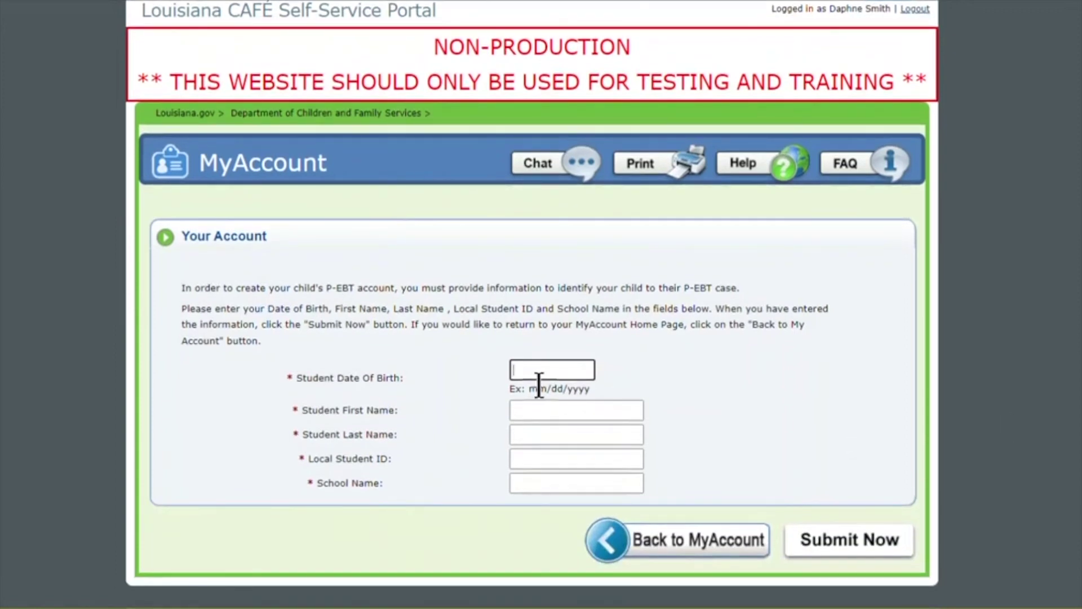
pyautogui.moveTo(603, 392); pyautogui.dragTo(505, 390)
pyautogui.click(519, 371)
pyautogui.write('01/01/2010')
# - Fill in the student's first and last name, paste the local student ID, and choose EFG School
pyautogui.click(621, 401)
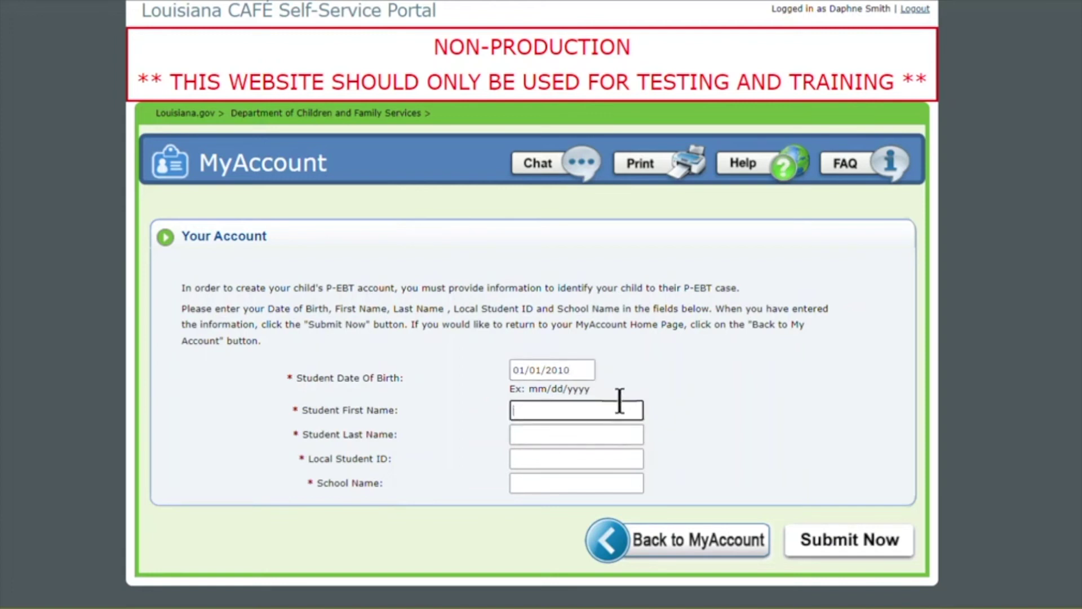
pyautogui.write('bcd')
pyautogui.press('Tab')
pyautogui.write('bcd')
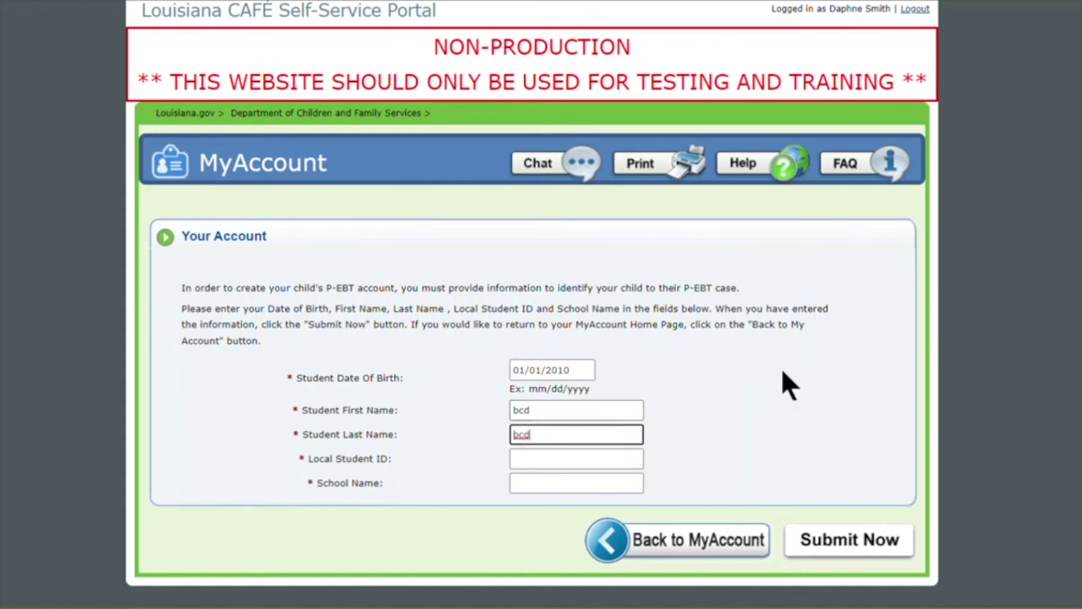
pyautogui.click(582, 454)
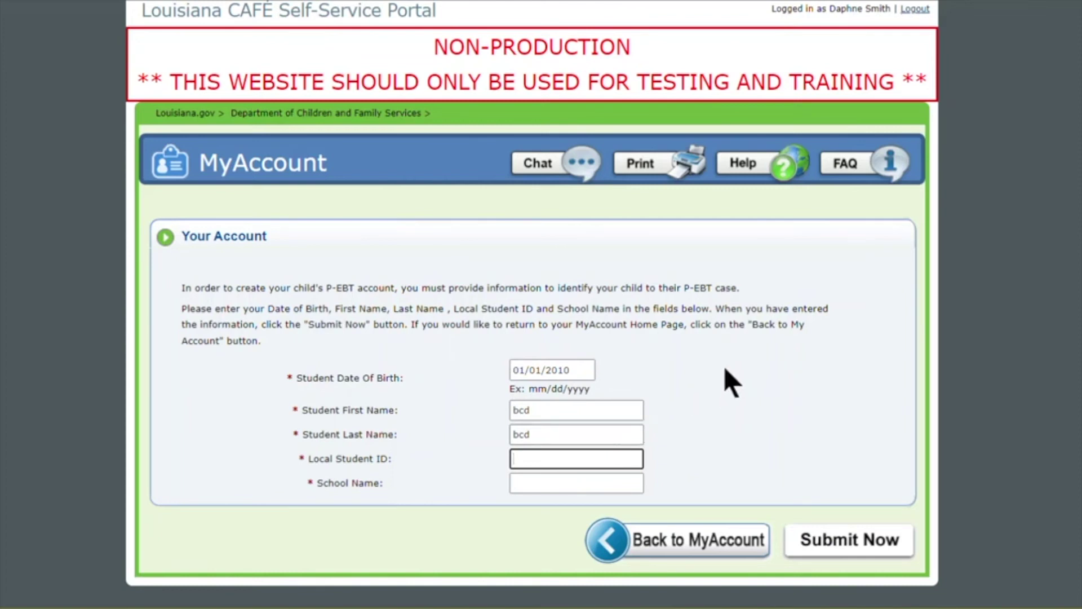
pyautogui.hotkey('ctrl', 'v')
pyautogui.click(522, 487)
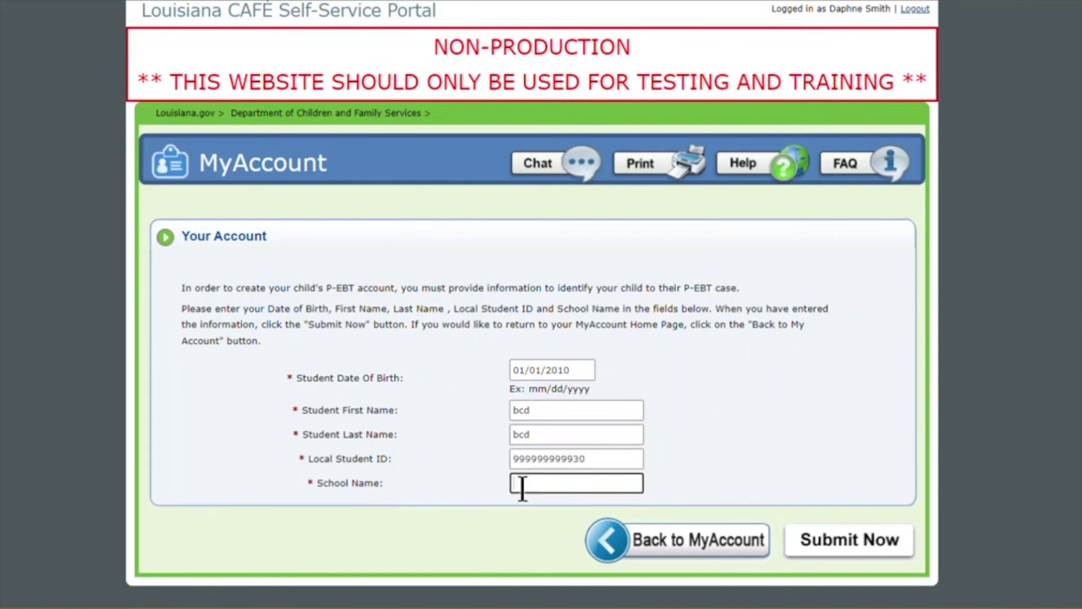
pyautogui.write('e')
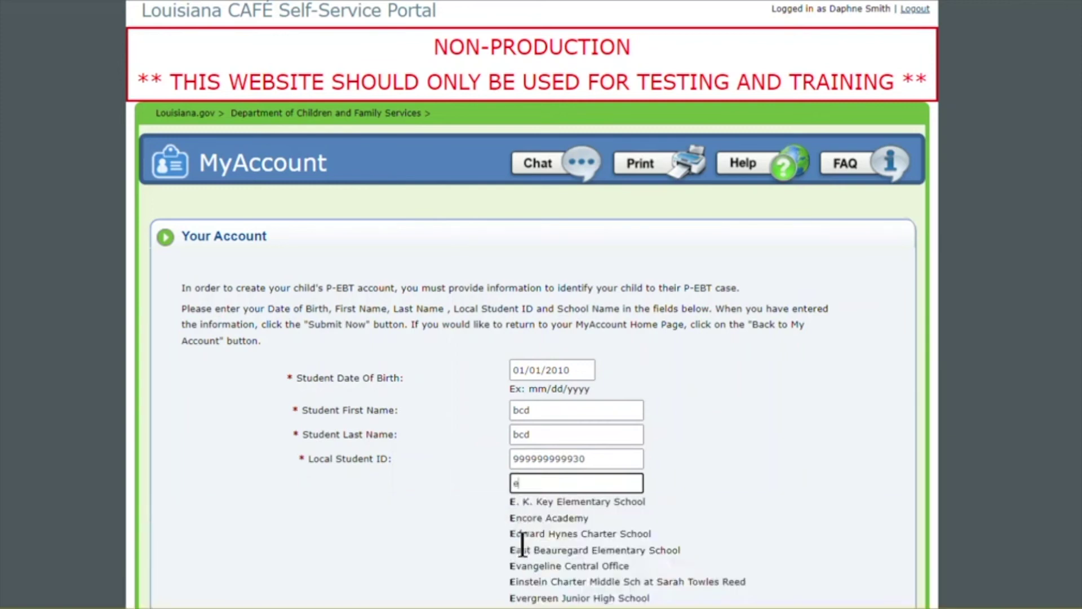
pyautogui.write('f')
pyautogui.click(545, 500)
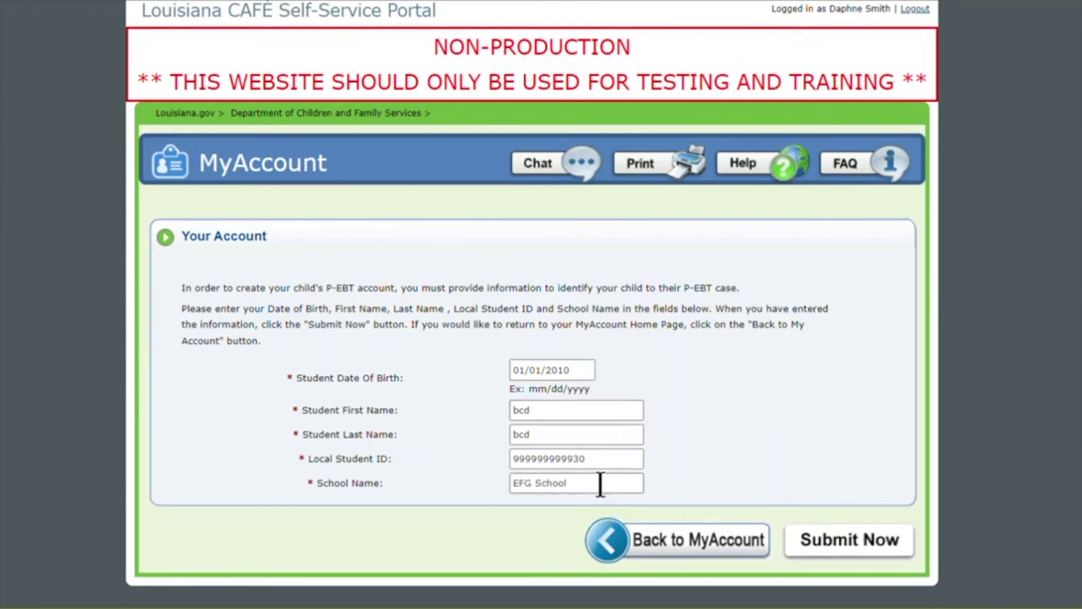
# - Submit the form to link the child's case and review the two linked cases
pyautogui.click(862, 545)
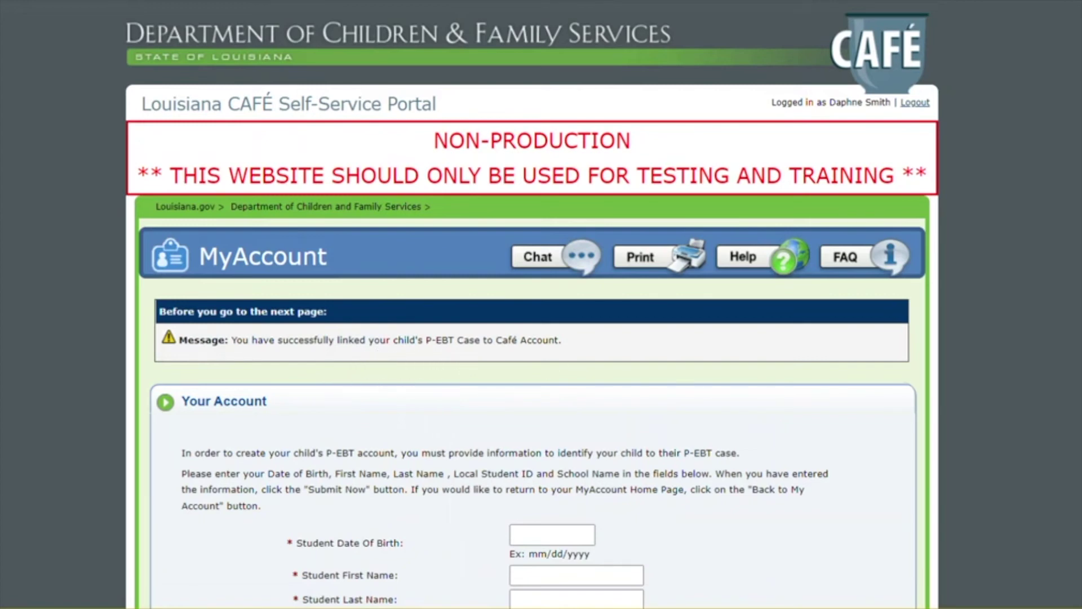
pyautogui.scroll(-5, 625, 449)
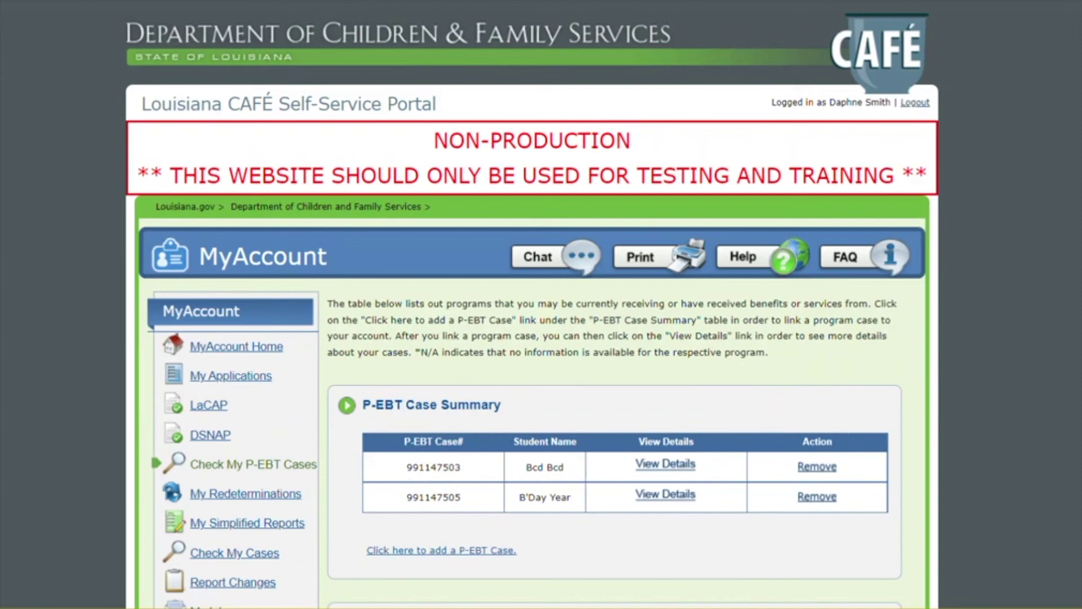
# - Choose Activation PIN error as the change request type for the first linked case and submit
pyautogui.scroll(-5, 533, 305)
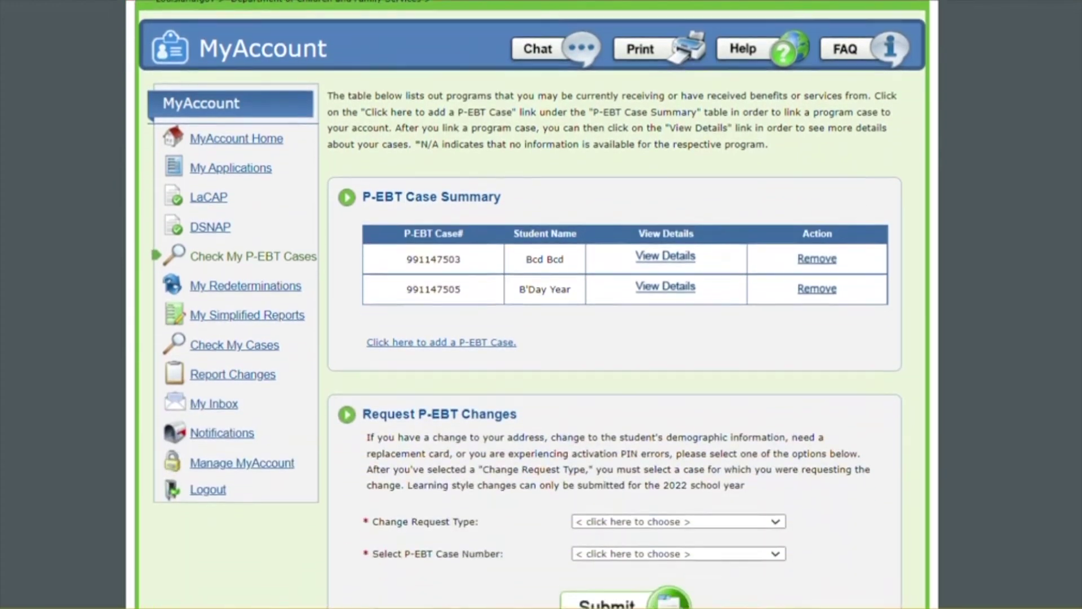
pyautogui.scroll(-1, 533, 304)
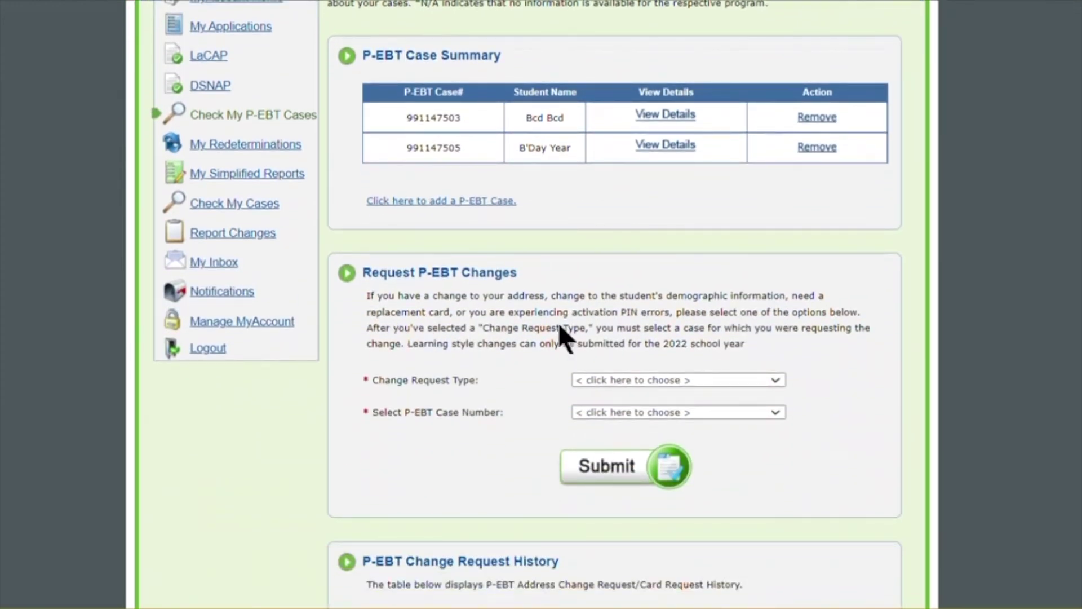
pyautogui.click(592, 378)
pyautogui.click(604, 433)
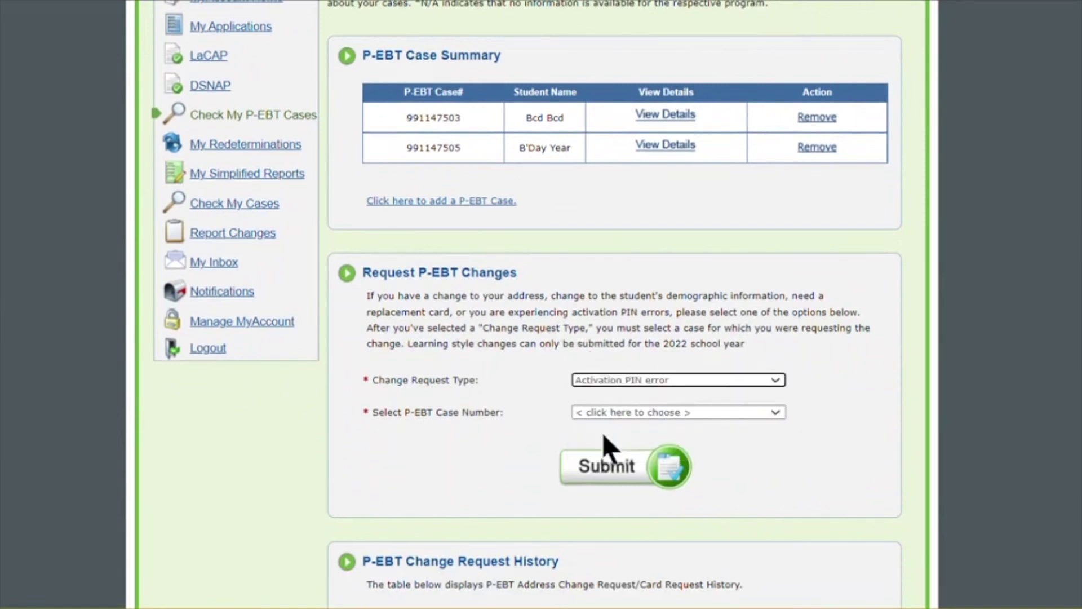
pyautogui.click(606, 411)
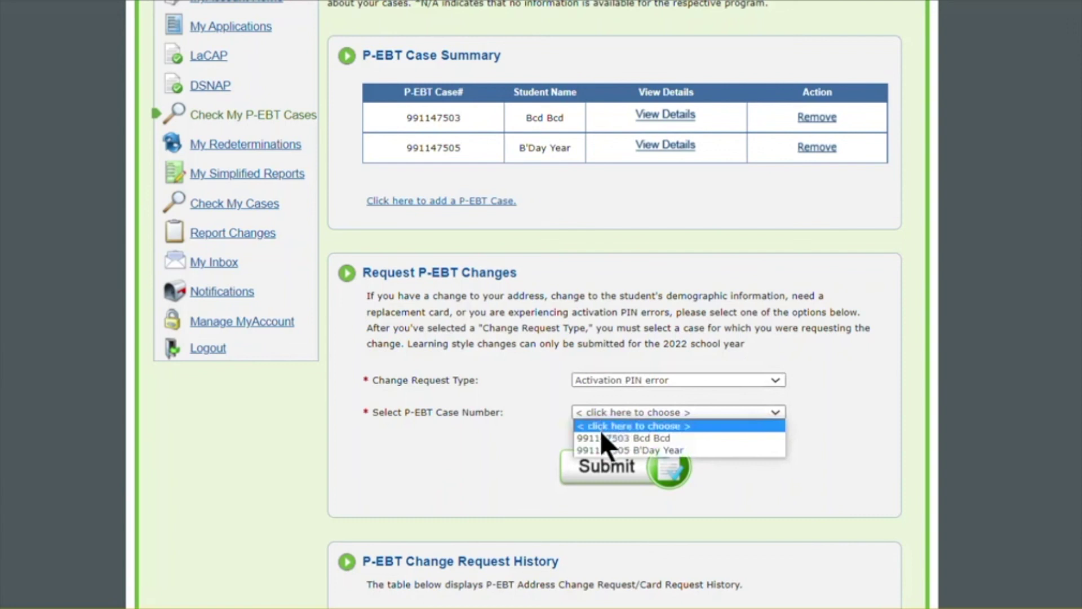
pyautogui.click(599, 434)
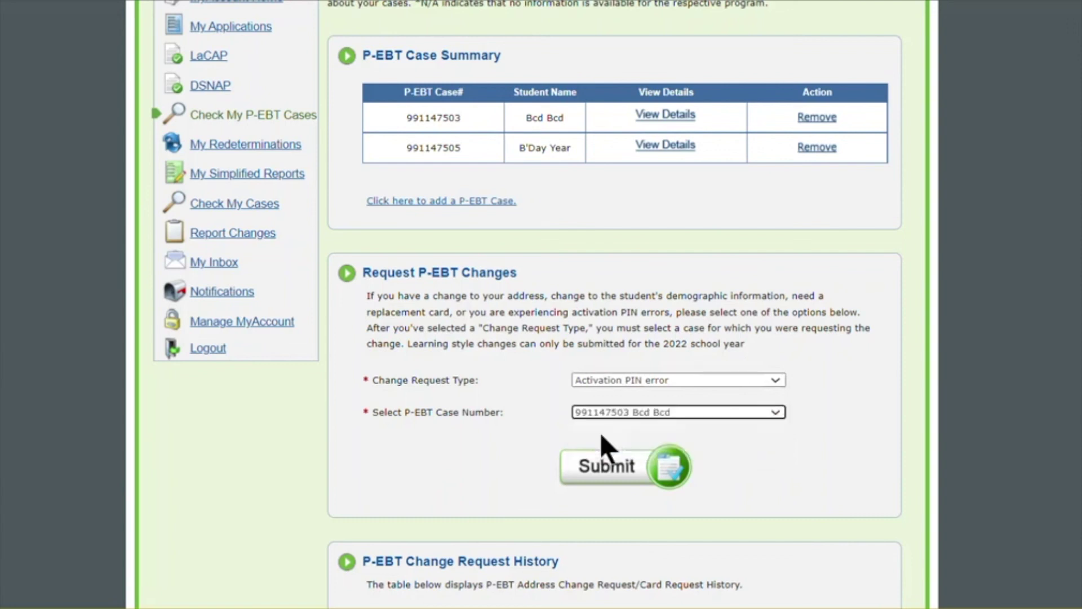
pyautogui.click(602, 479)
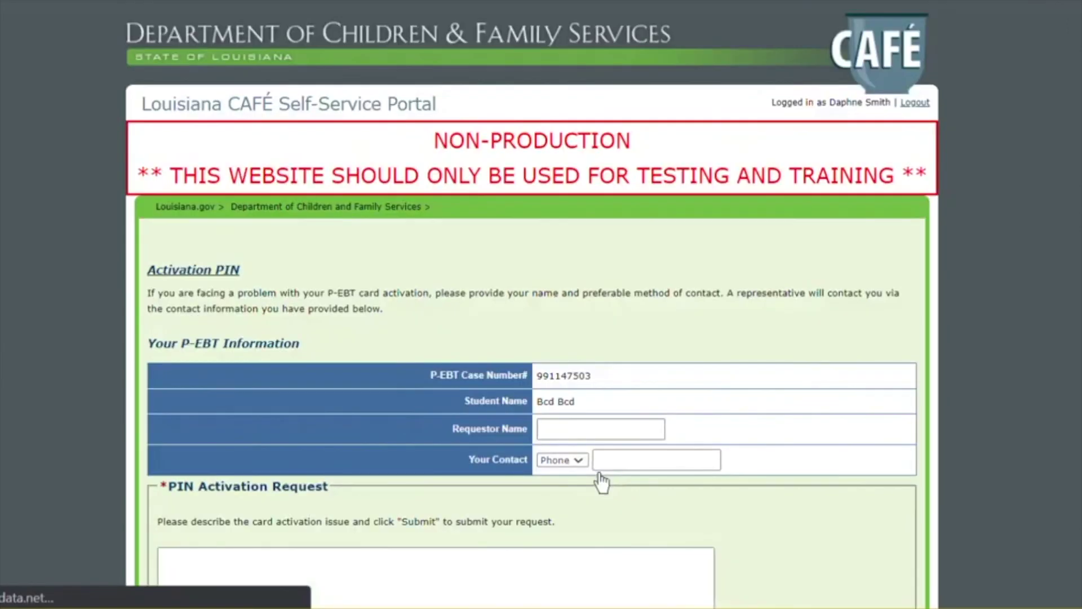
# - Submit the Activation PIN request with the requestor's name, a contact phone number and description 'Demo'
pyautogui.scroll(-2, 533, 304)
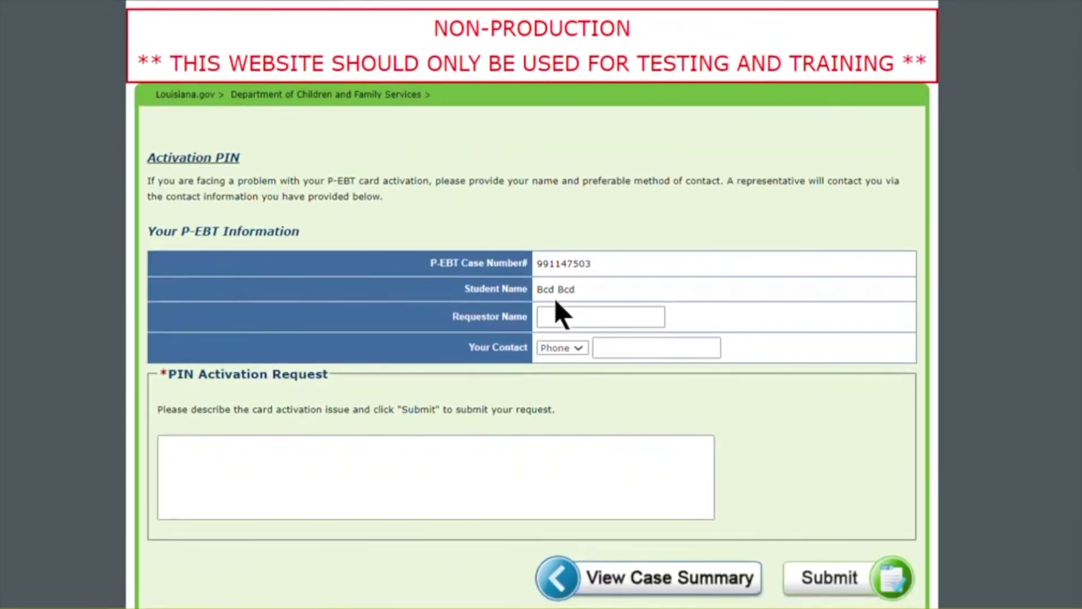
pyautogui.click(555, 320)
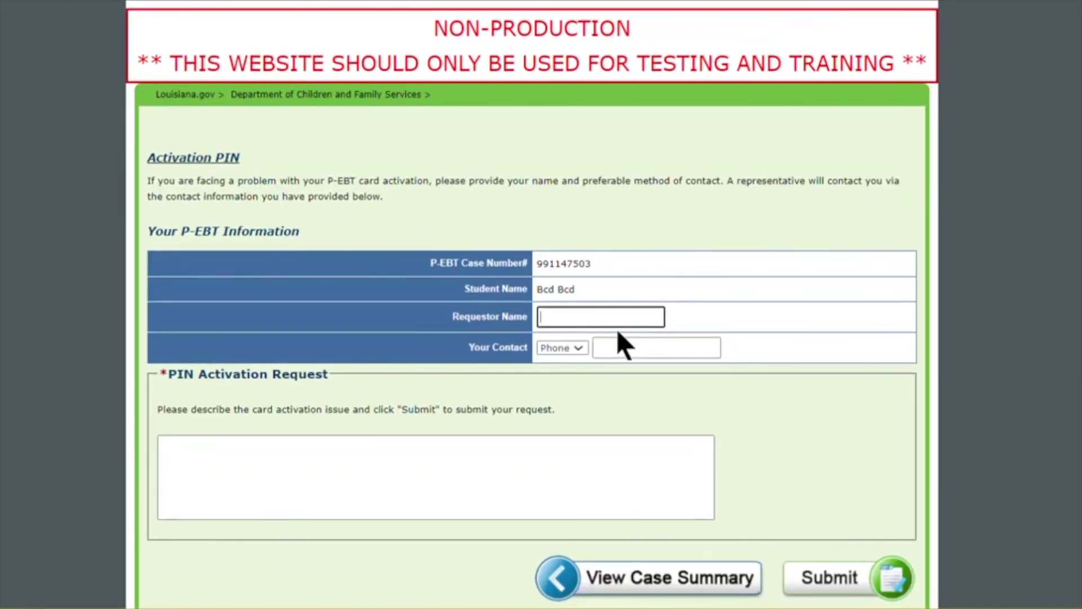
pyautogui.write('Demo')
pyautogui.click(625, 352)
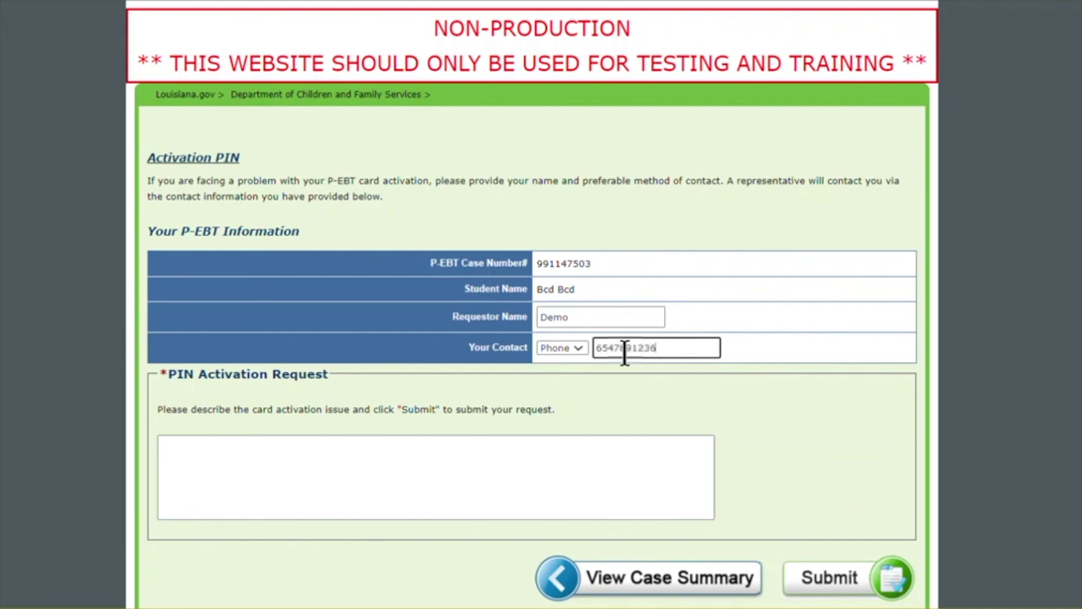
pyautogui.click(228, 483)
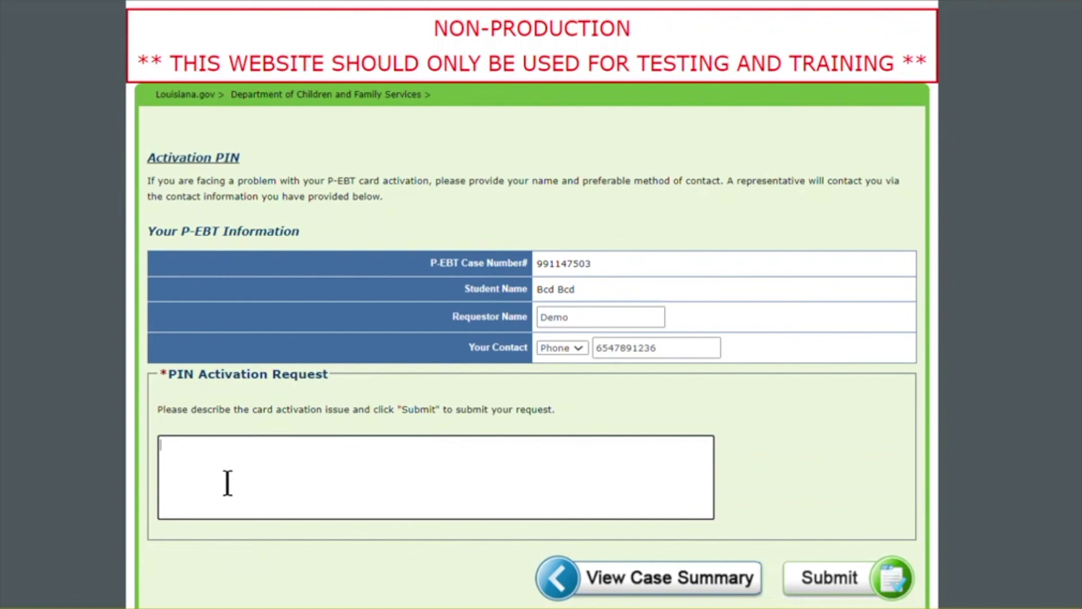
pyautogui.write('Demo')
pyautogui.click(842, 585)
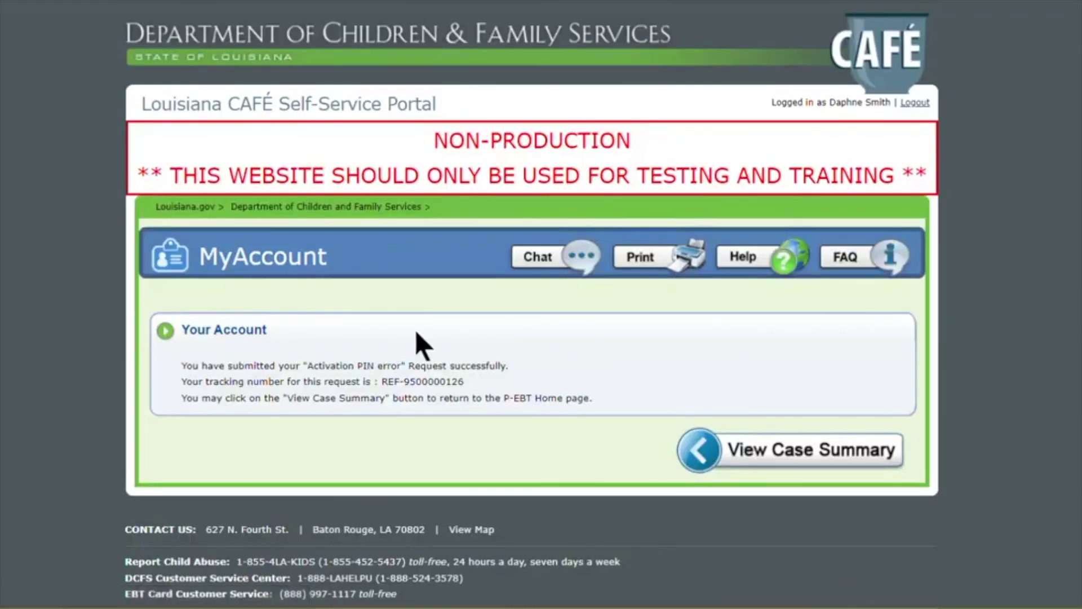
pyautogui.click(784, 448)
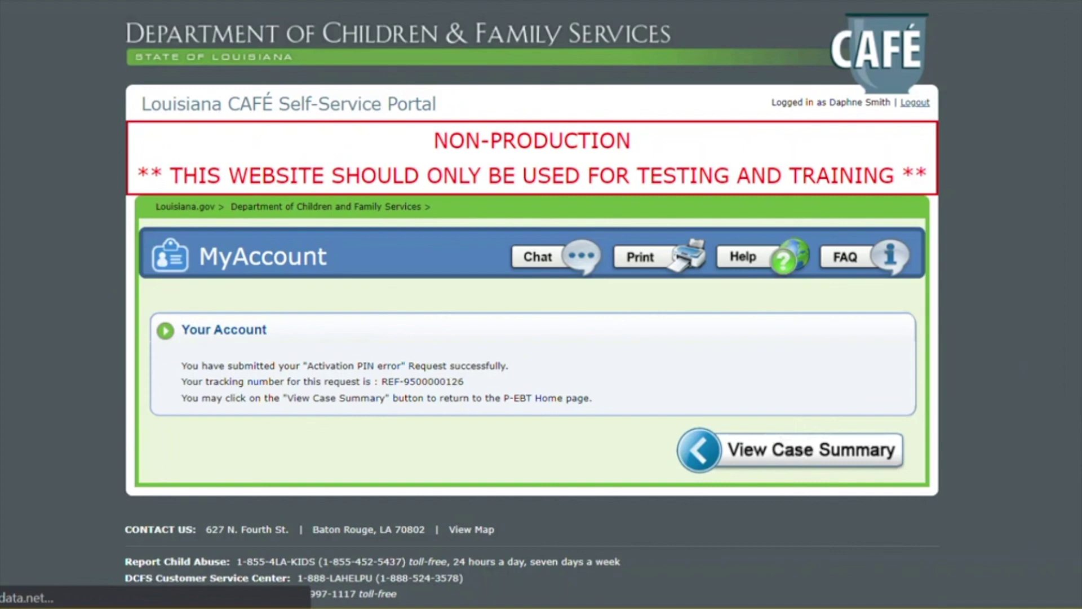
pyautogui.scroll(-9, 528, 305)
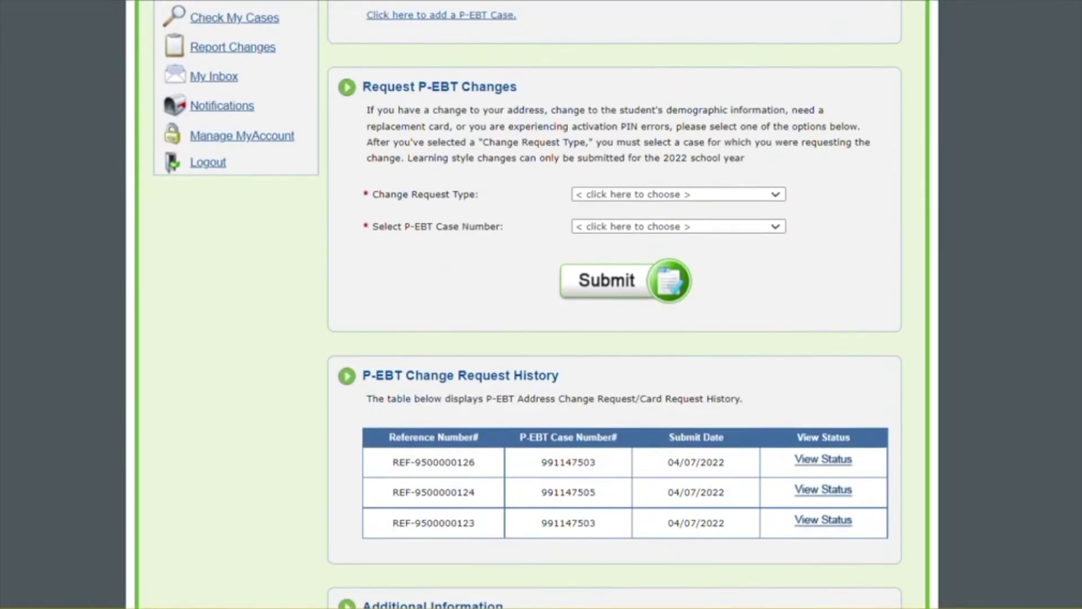
pyautogui.scroll(-1, 528, 305)
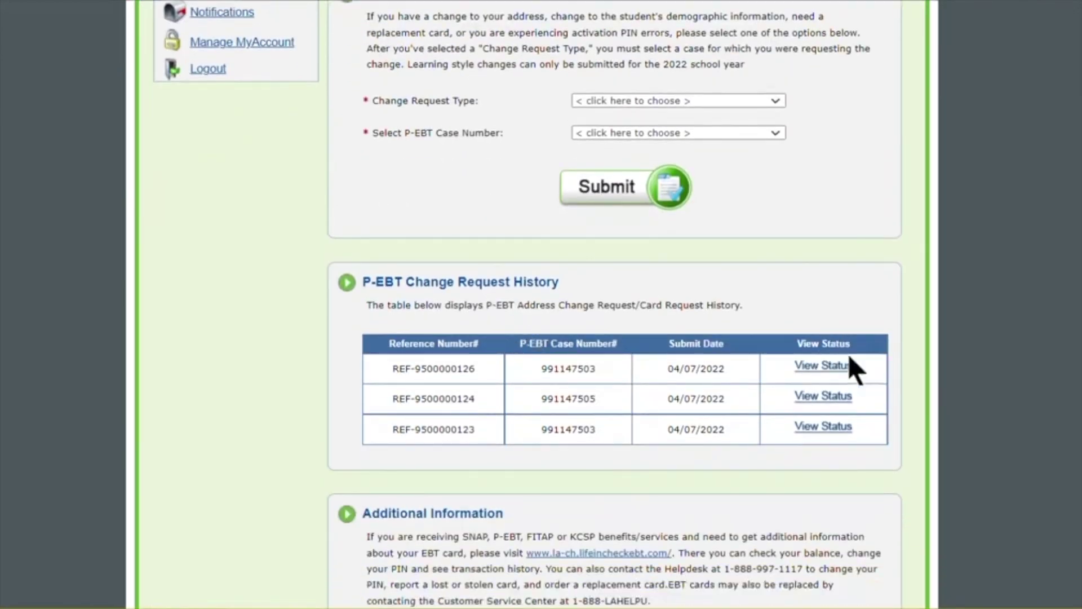
pyautogui.click(825, 365)
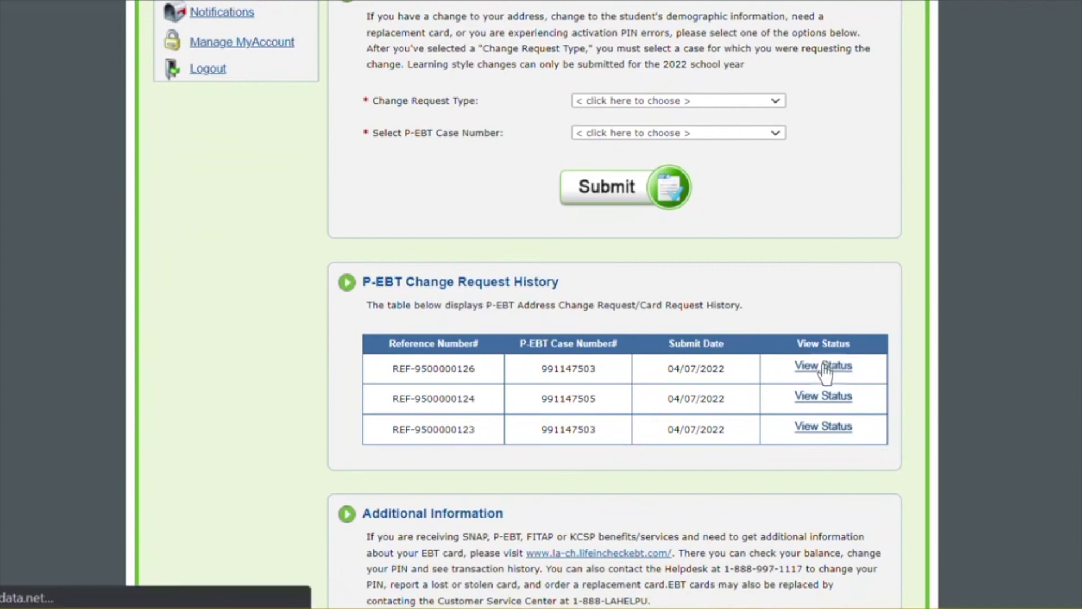